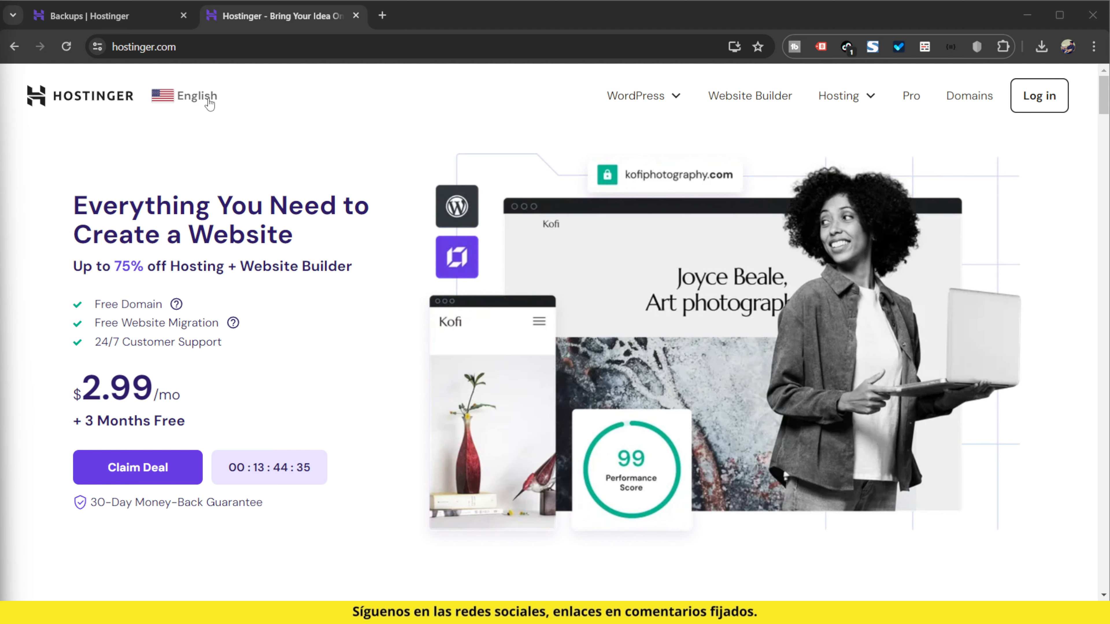
Look through the countries and languages offered for the Hostinger site, and close the list.
{"action": "left_click", "coordinate": [197, 96]}
{"action": "scroll", "coordinate": [753, 387], "scroll_direction": "down", "scroll_amount": 1}
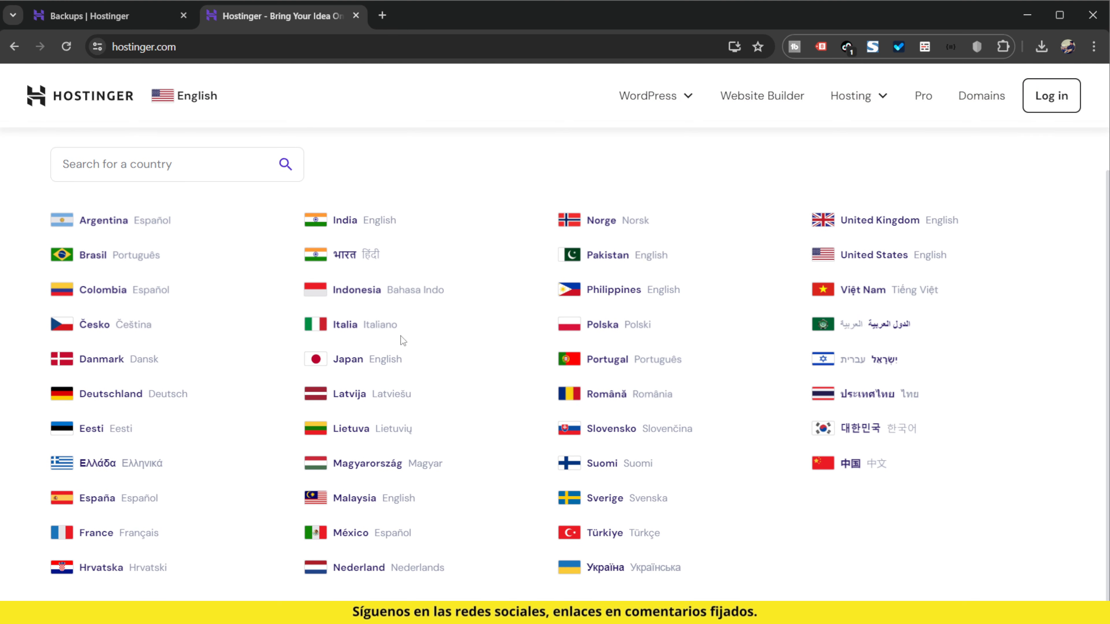
{"action": "scroll", "coordinate": [734, 596], "scroll_direction": "up", "scroll_amount": 1}
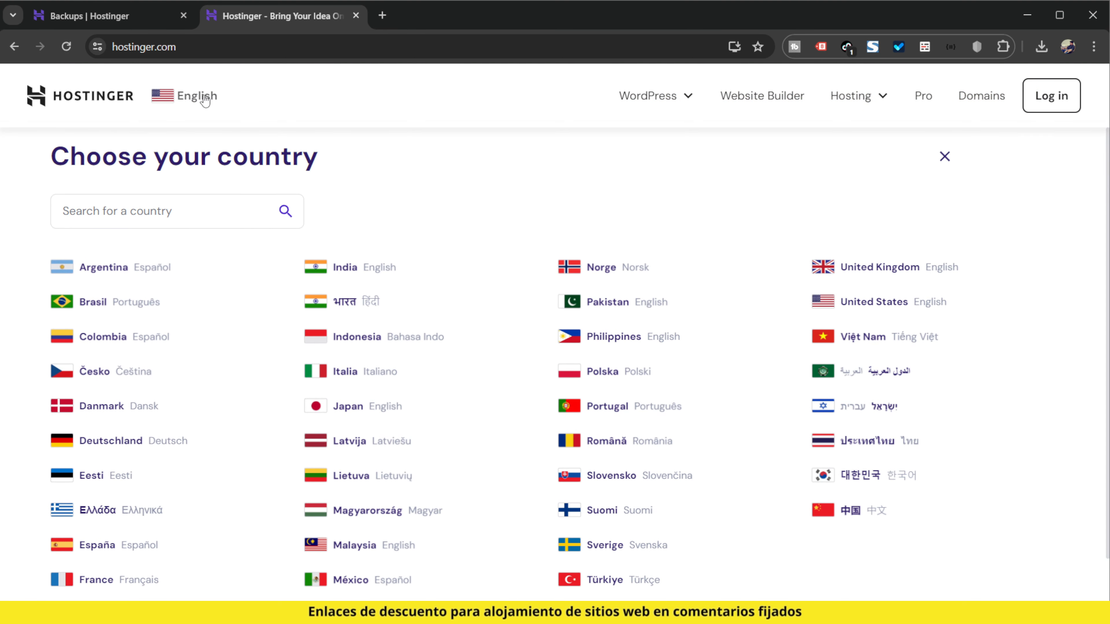
{"action": "left_click", "coordinate": [196, 96]}
Open the Managed WordPress hosting page.
{"action": "scroll", "coordinate": [528, 352], "scroll_direction": "down", "scroll_amount": 6}
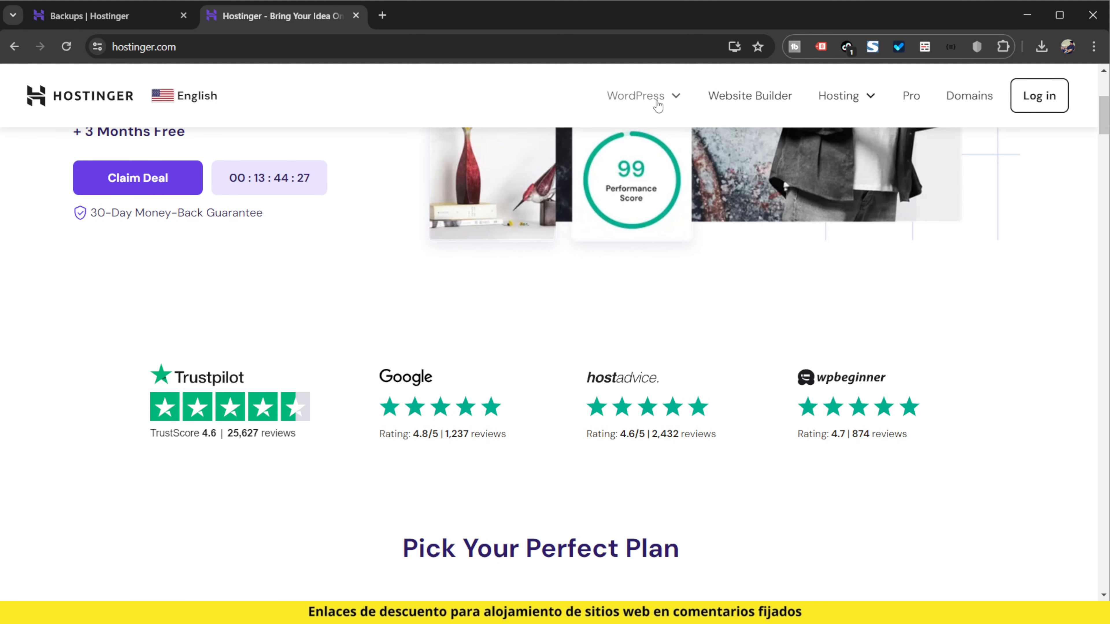
{"action": "left_click", "coordinate": [642, 96]}
{"action": "left_click", "coordinate": [601, 160]}
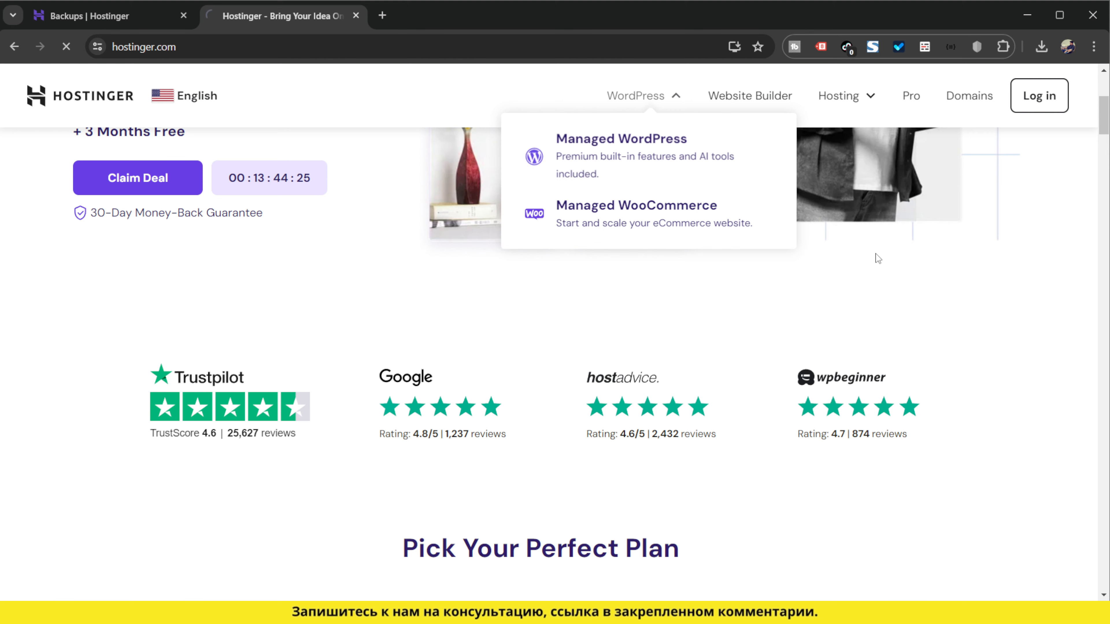
Compare the features of the Premium, Business and Cloud Startup plans, from website limits and storage to security and support.
{"action": "scroll", "coordinate": [657, 362], "scroll_direction": "down", "scroll_amount": 10}
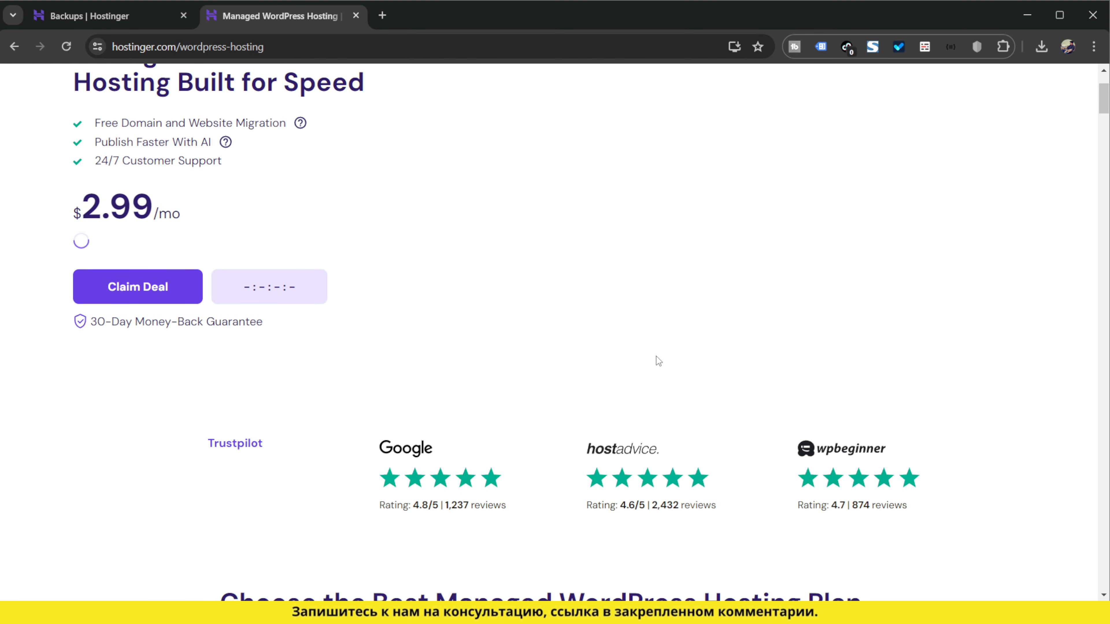
{"action": "scroll", "coordinate": [657, 361], "scroll_direction": "down", "scroll_amount": 8}
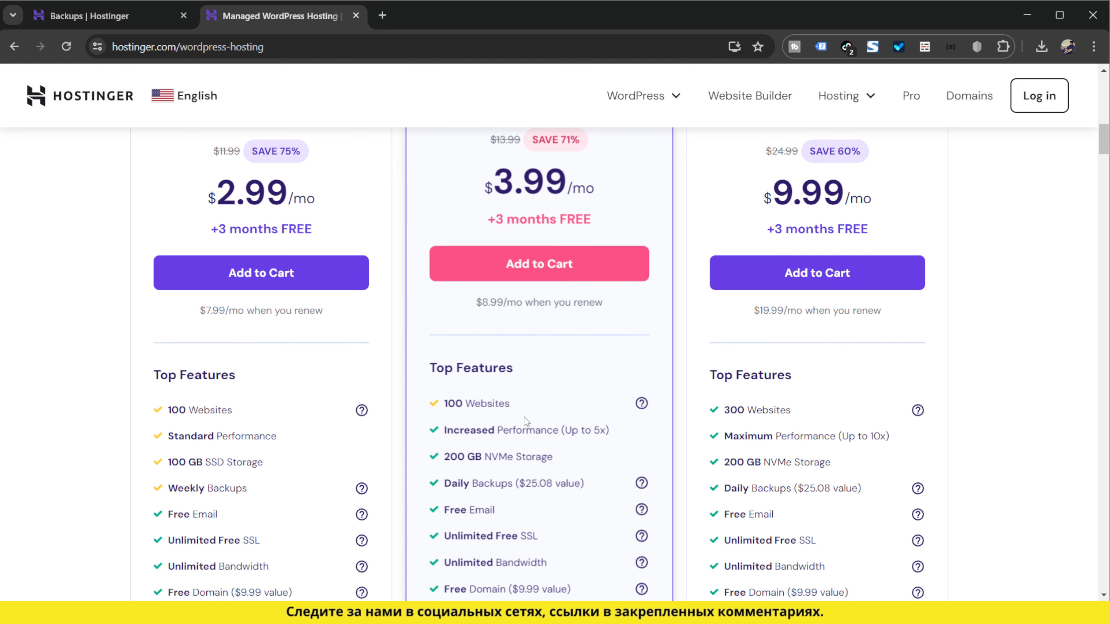
{"action": "scroll", "coordinate": [649, 364], "scroll_direction": "down", "scroll_amount": 2}
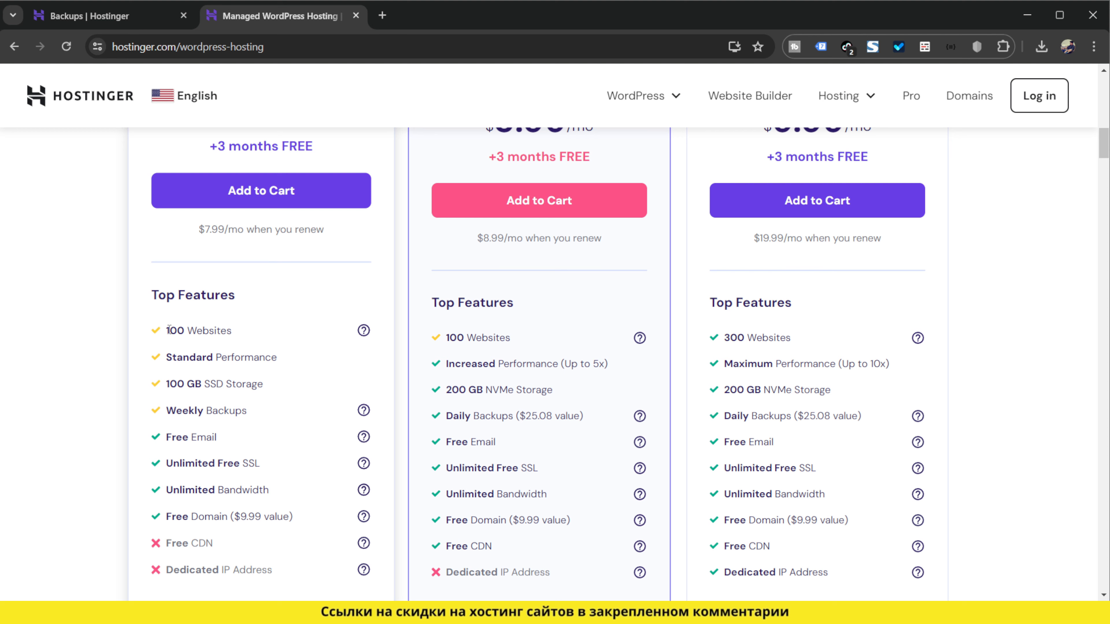
{"action": "left_click_drag", "start_coordinate": [166, 331], "coordinate": [216, 331]}
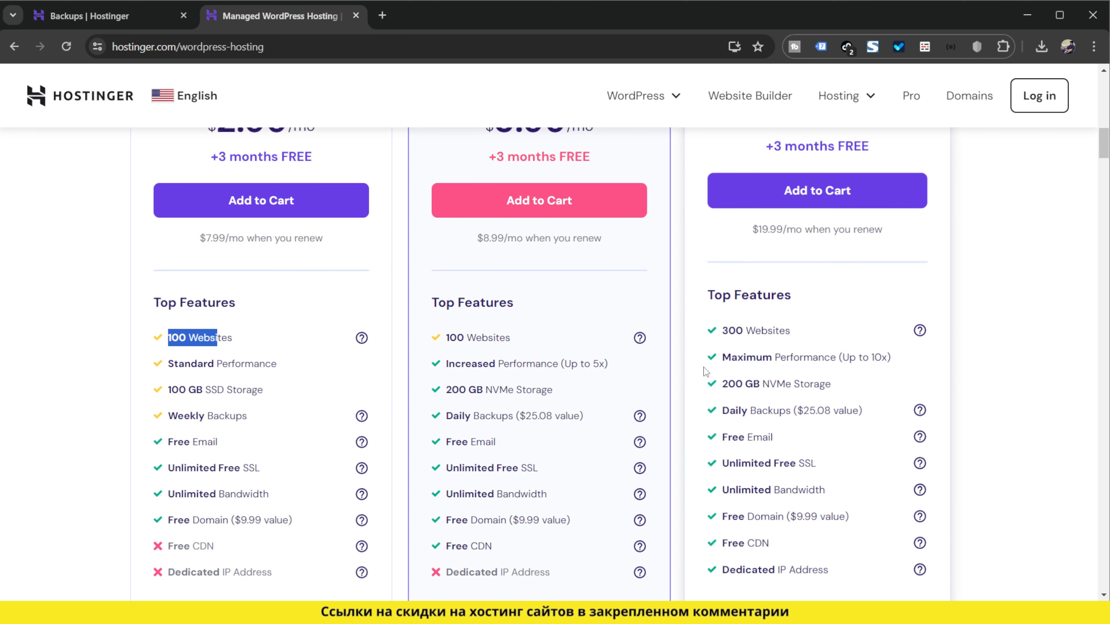
{"action": "scroll", "coordinate": [569, 396], "scroll_direction": "down", "scroll_amount": 5}
{"action": "scroll", "coordinate": [569, 398], "scroll_direction": "down", "scroll_amount": 14}
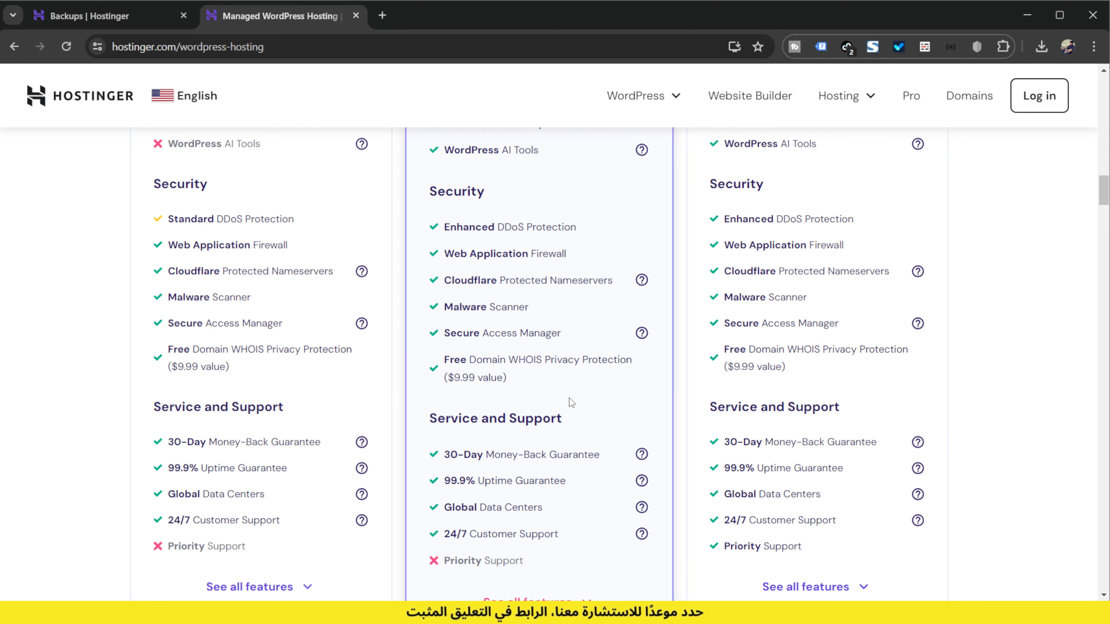
{"action": "scroll", "coordinate": [568, 399], "scroll_direction": "down", "scroll_amount": 6}
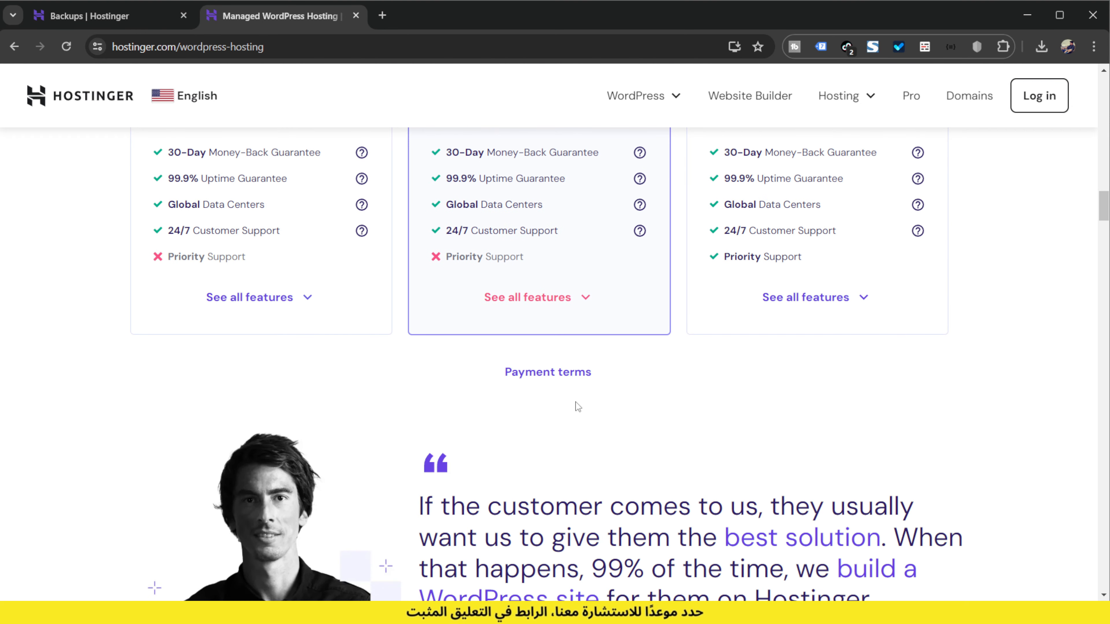
{"action": "scroll", "coordinate": [577, 406], "scroll_direction": "up", "scroll_amount": 20}
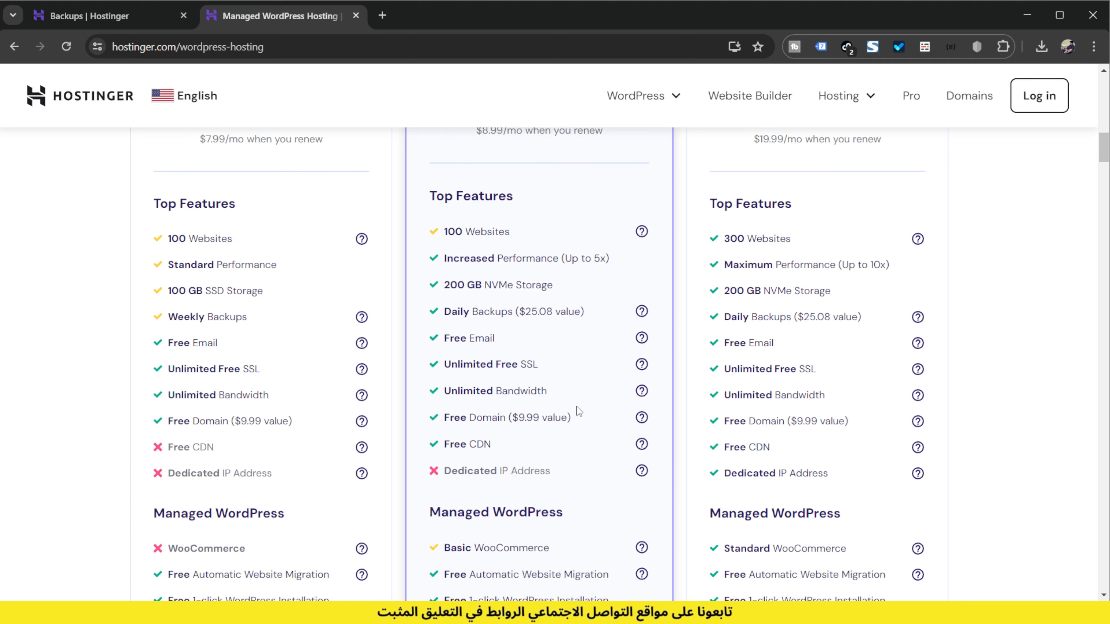
{"action": "scroll", "coordinate": [580, 410], "scroll_direction": "up", "scroll_amount": 8}
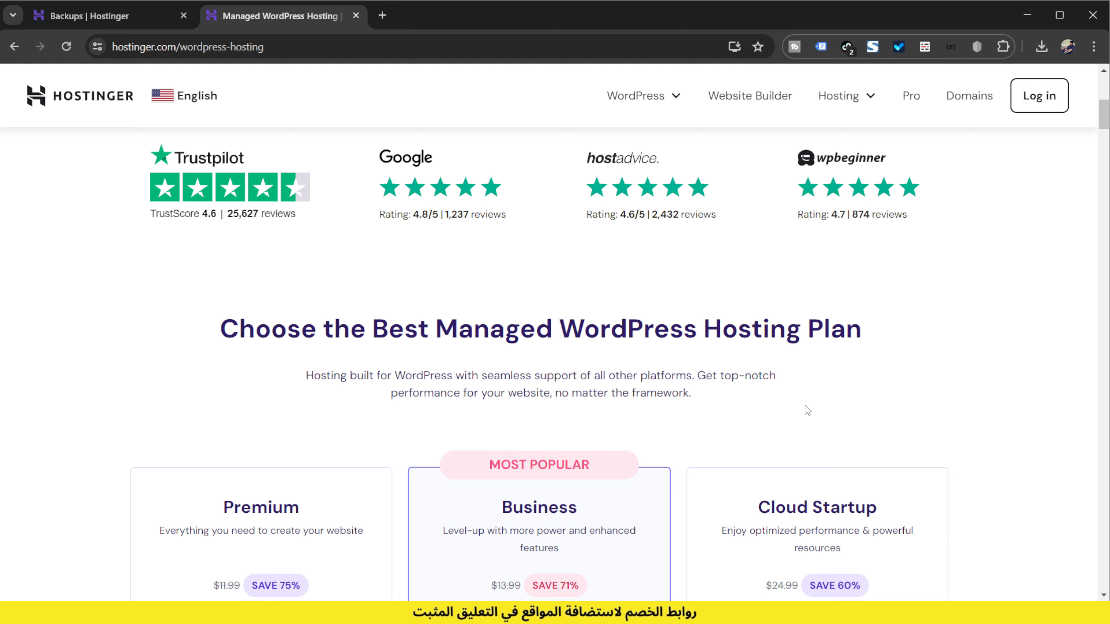
{"action": "scroll", "coordinate": [807, 410], "scroll_direction": "up", "scroll_amount": 7}
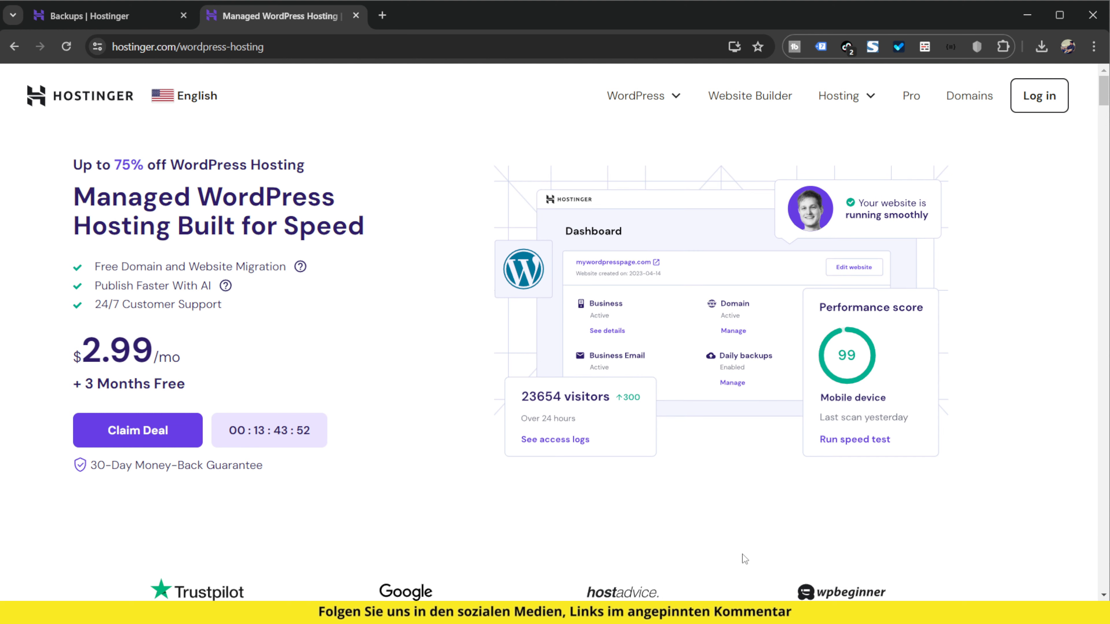
Review the prices of the three managed WordPress plans and recheck their full feature lists.
{"action": "scroll", "coordinate": [706, 432], "scroll_direction": "down", "scroll_amount": 10}
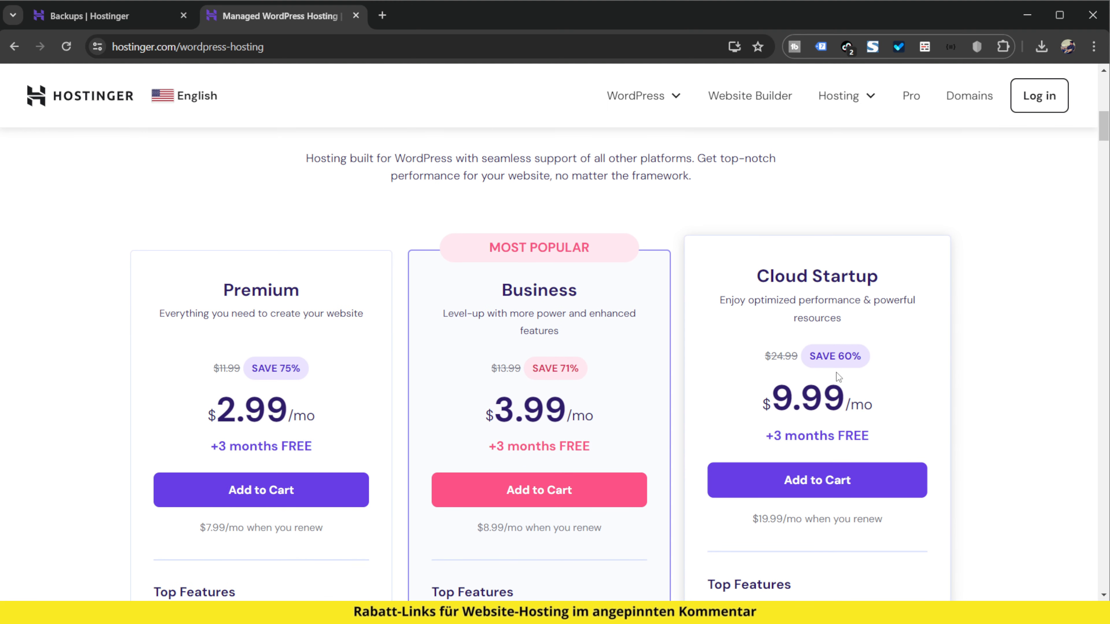
{"action": "scroll", "coordinate": [836, 376], "scroll_direction": "down", "scroll_amount": 2}
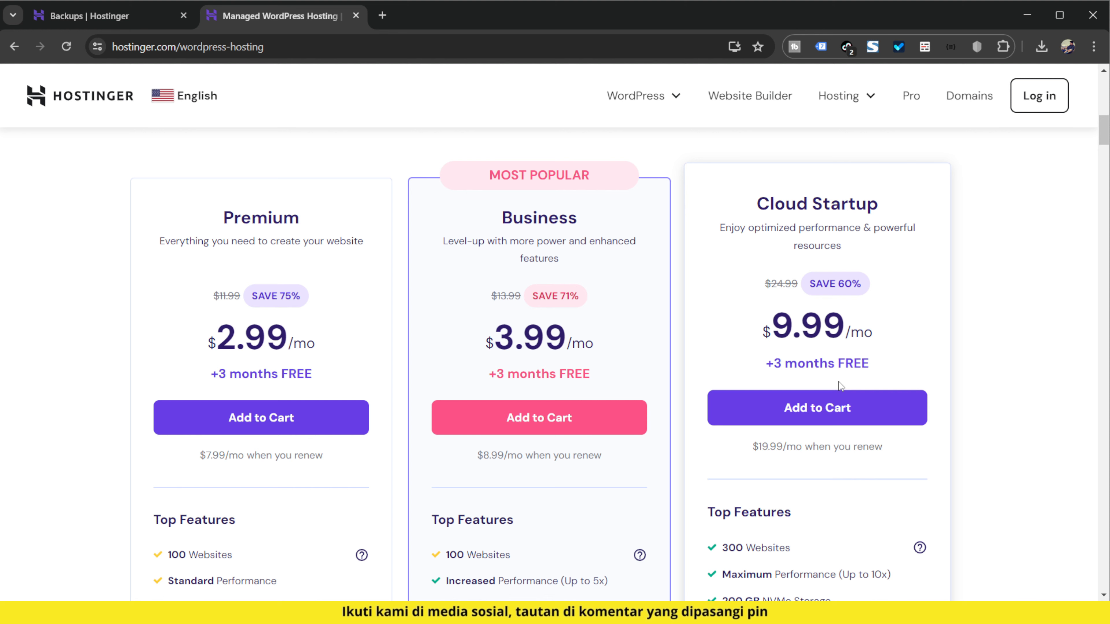
{"action": "scroll", "coordinate": [840, 384], "scroll_direction": "up", "scroll_amount": 10}
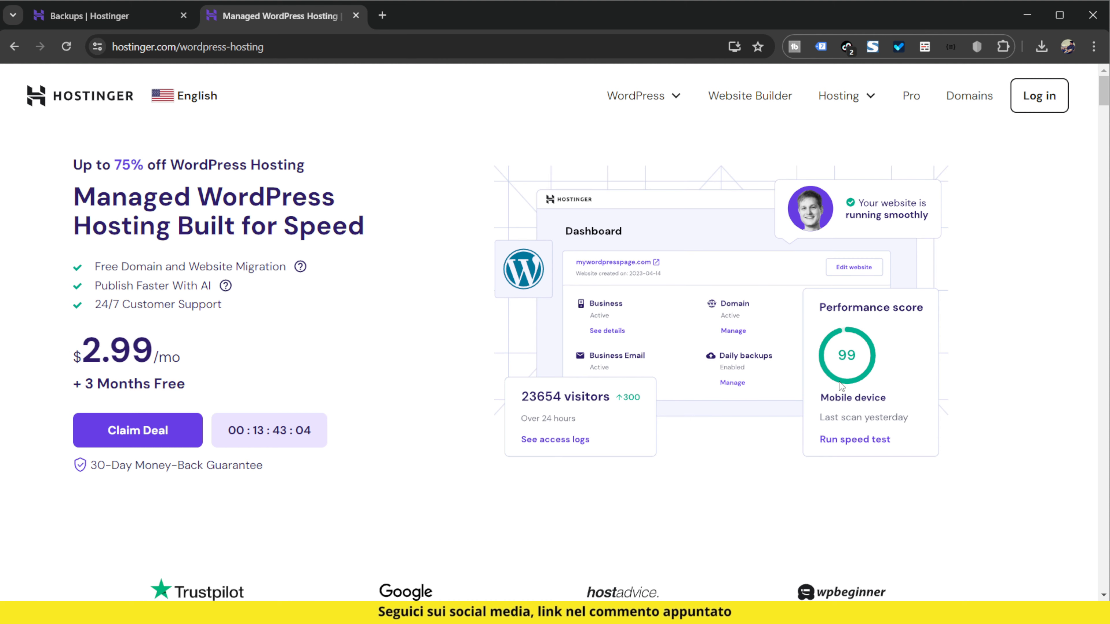
{"action": "scroll", "coordinate": [667, 413], "scroll_direction": "down", "scroll_amount": 6}
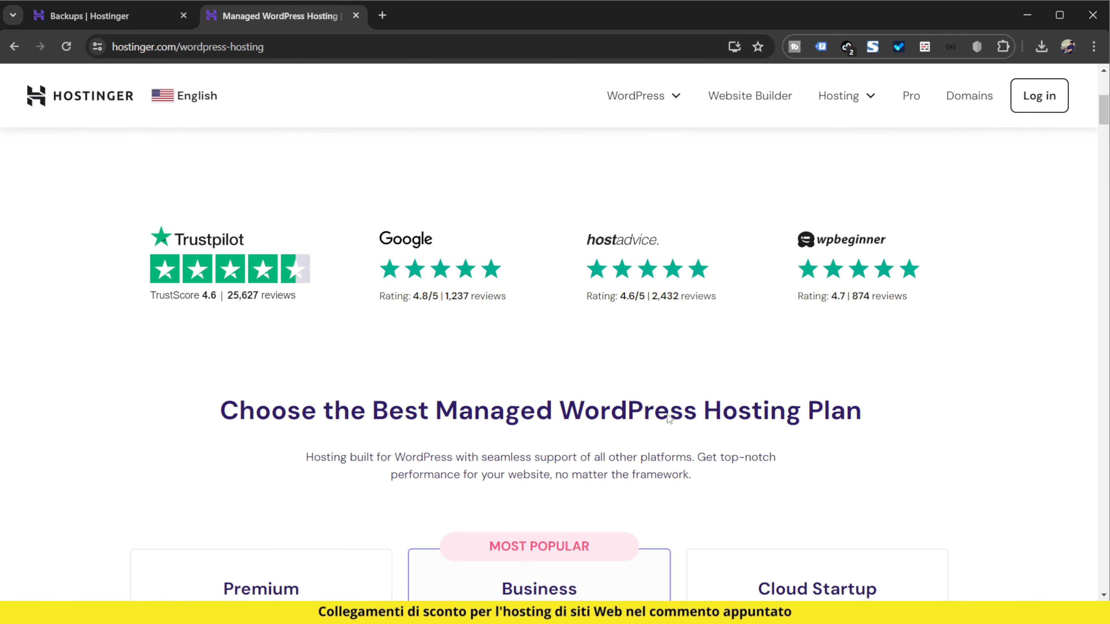
{"action": "scroll", "coordinate": [669, 417], "scroll_direction": "down", "scroll_amount": 8}
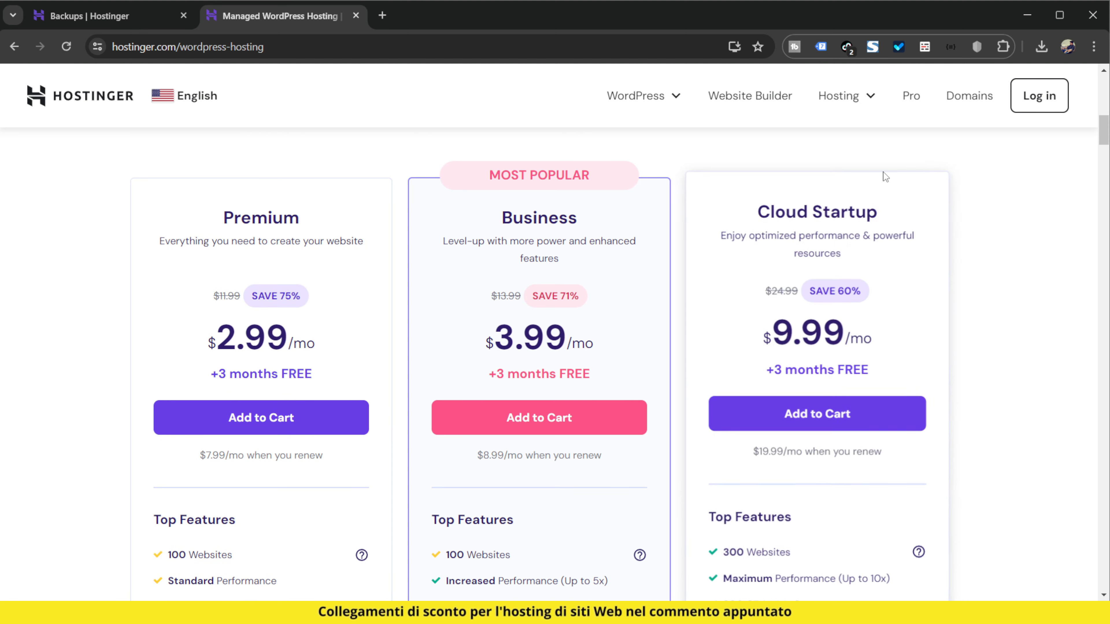
{"action": "scroll", "coordinate": [780, 302], "scroll_direction": "down", "scroll_amount": 5}
{"action": "scroll", "coordinate": [780, 301], "scroll_direction": "down", "scroll_amount": 14}
{"action": "scroll", "coordinate": [874, 417], "scroll_direction": "down", "scroll_amount": 7}
{"action": "scroll", "coordinate": [871, 421], "scroll_direction": "up", "scroll_amount": 20}
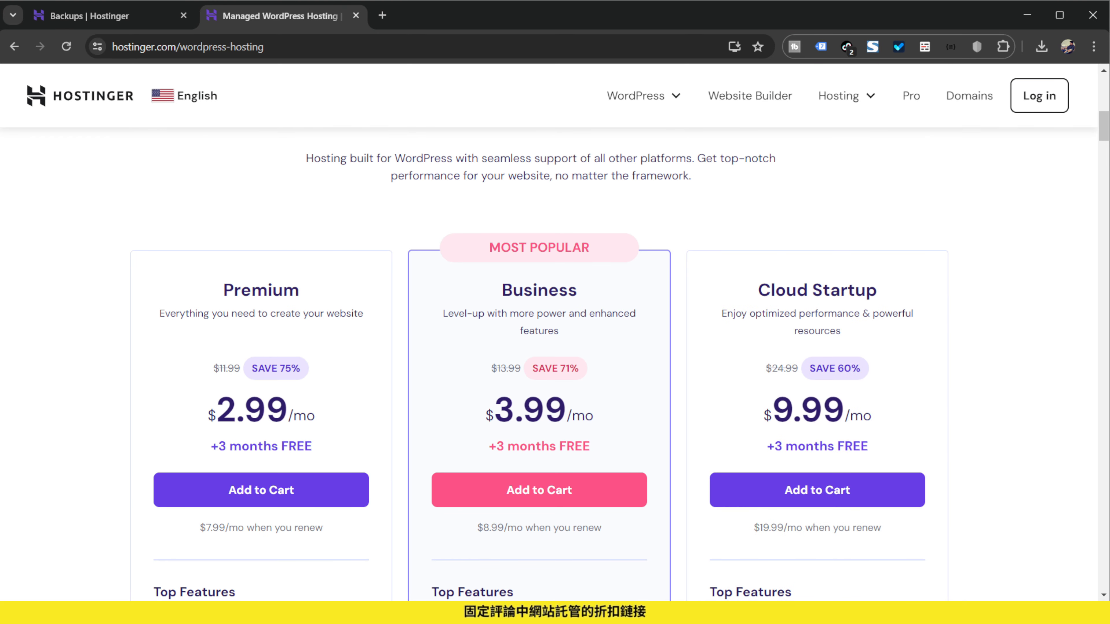
Close the hosting plans page and open the Backups page in the Files section of aulafabricando.online.
{"action": "key", "text": "ctrl+w"}
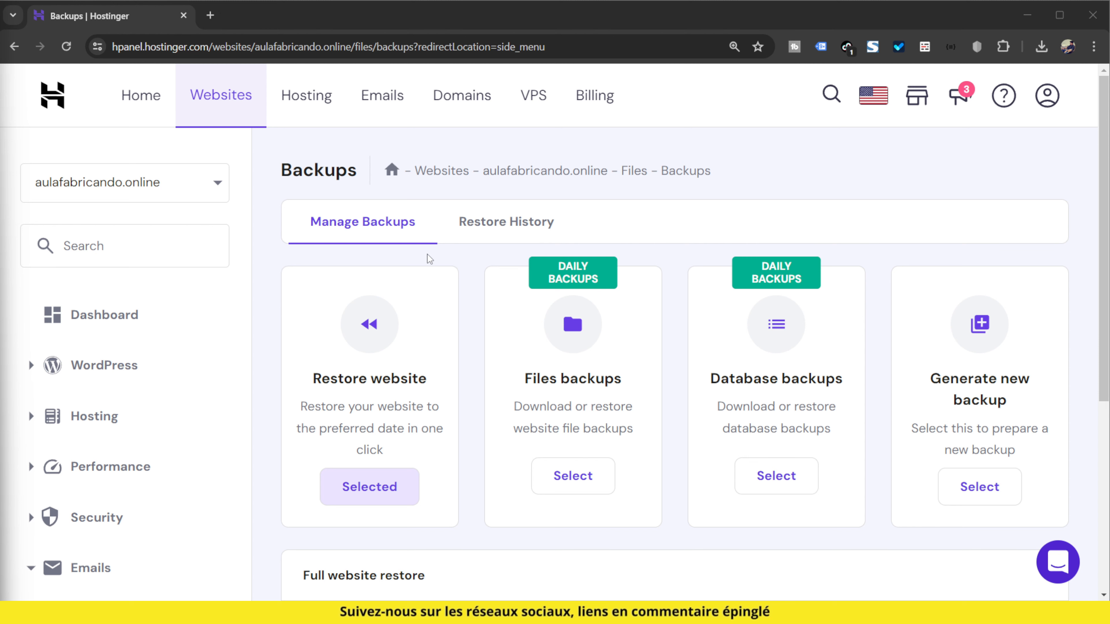
{"action": "scroll", "coordinate": [154, 319], "scroll_direction": "down", "scroll_amount": 6}
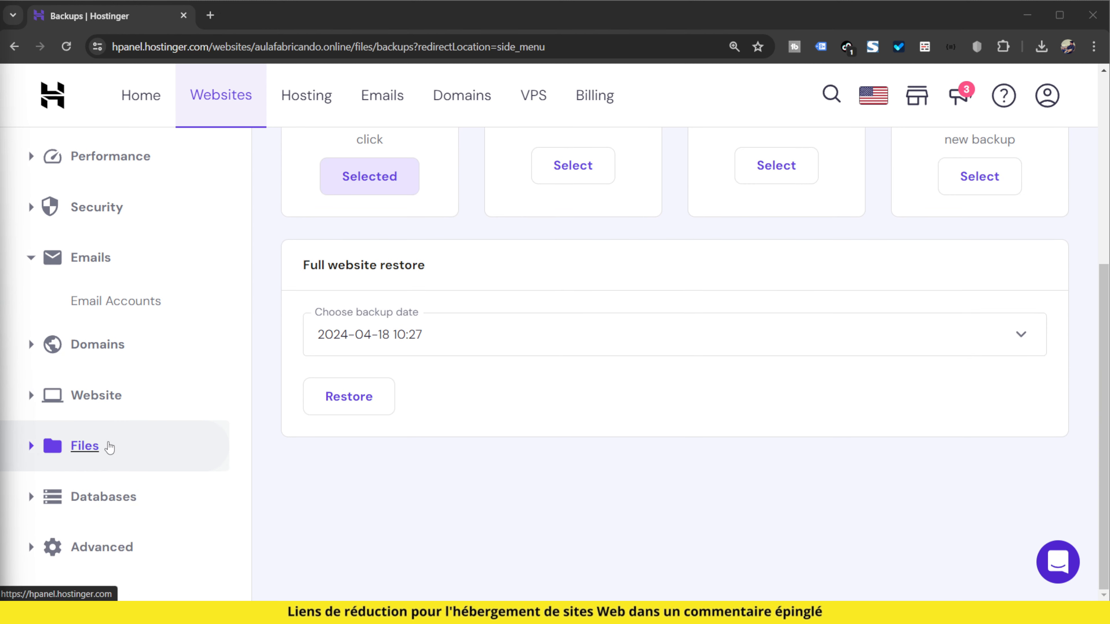
{"action": "left_click", "coordinate": [109, 447]}
{"action": "scroll", "coordinate": [196, 448], "scroll_direction": "down", "scroll_amount": 3}
{"action": "left_click", "coordinate": [99, 383]}
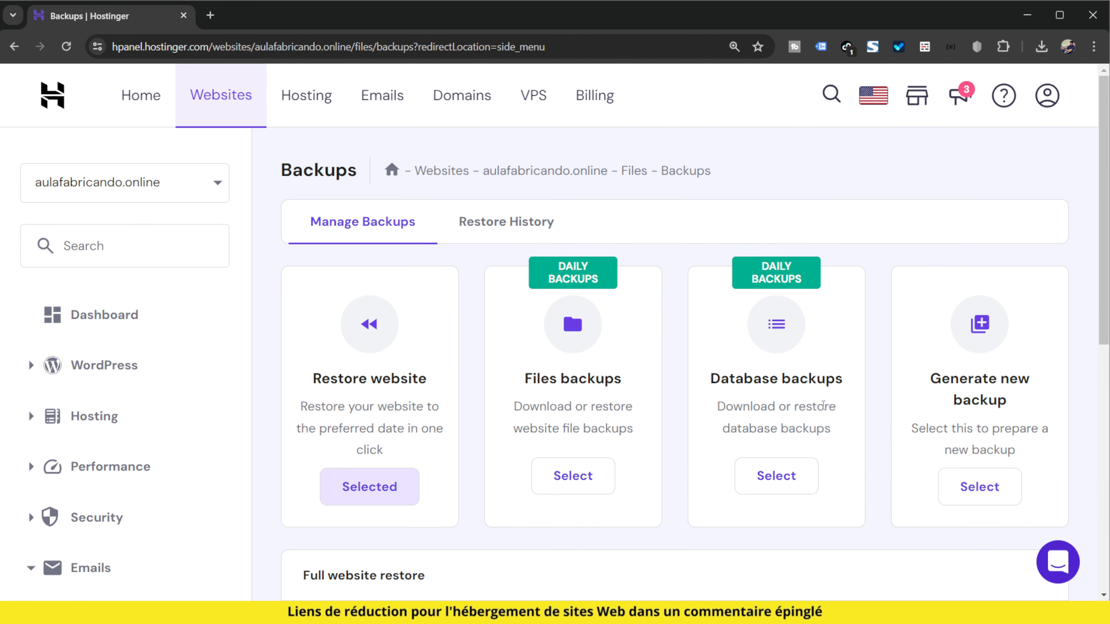
Generate a new backup of the website's current files and databases.
{"action": "scroll", "coordinate": [939, 356], "scroll_direction": "down", "scroll_amount": 2}
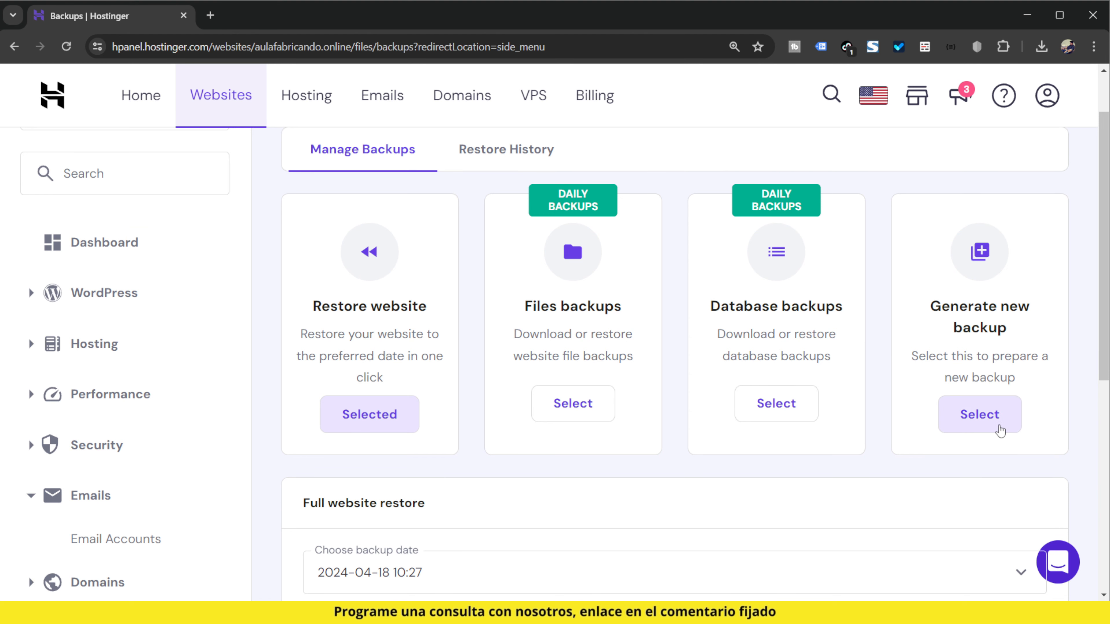
{"action": "left_click", "coordinate": [998, 430]}
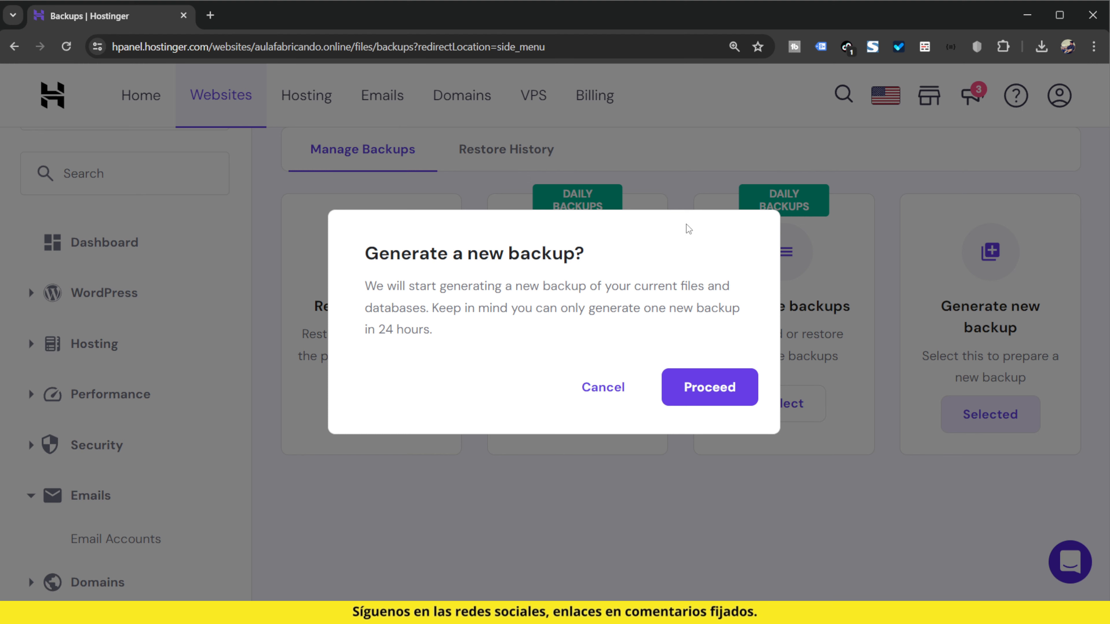
{"action": "left_click", "coordinate": [718, 392]}
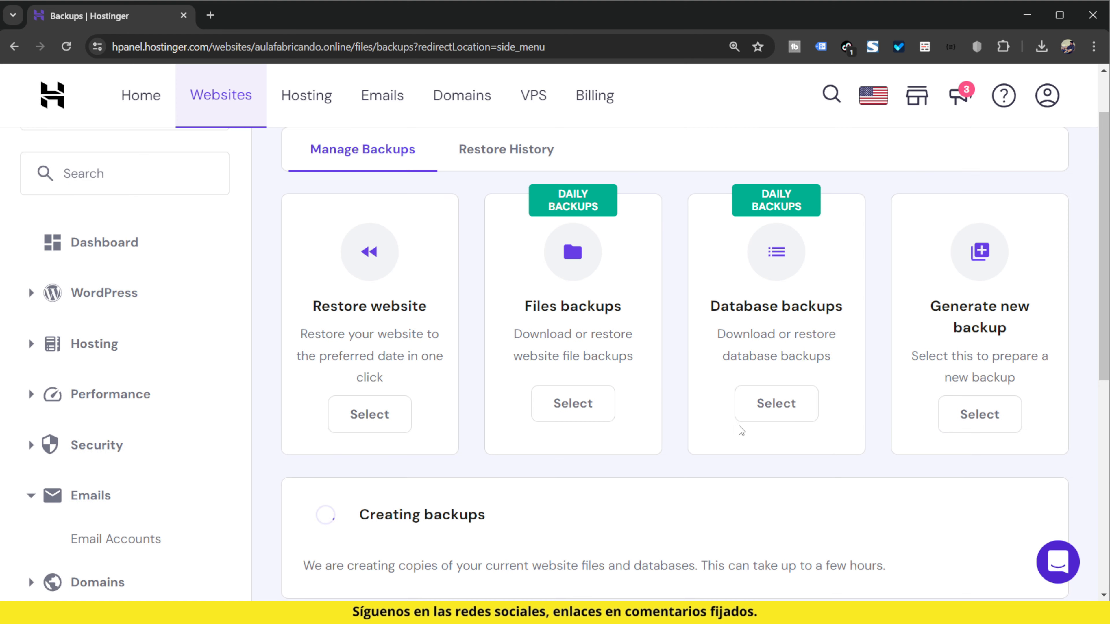
{"action": "scroll", "coordinate": [830, 456], "scroll_direction": "down", "scroll_amount": 3}
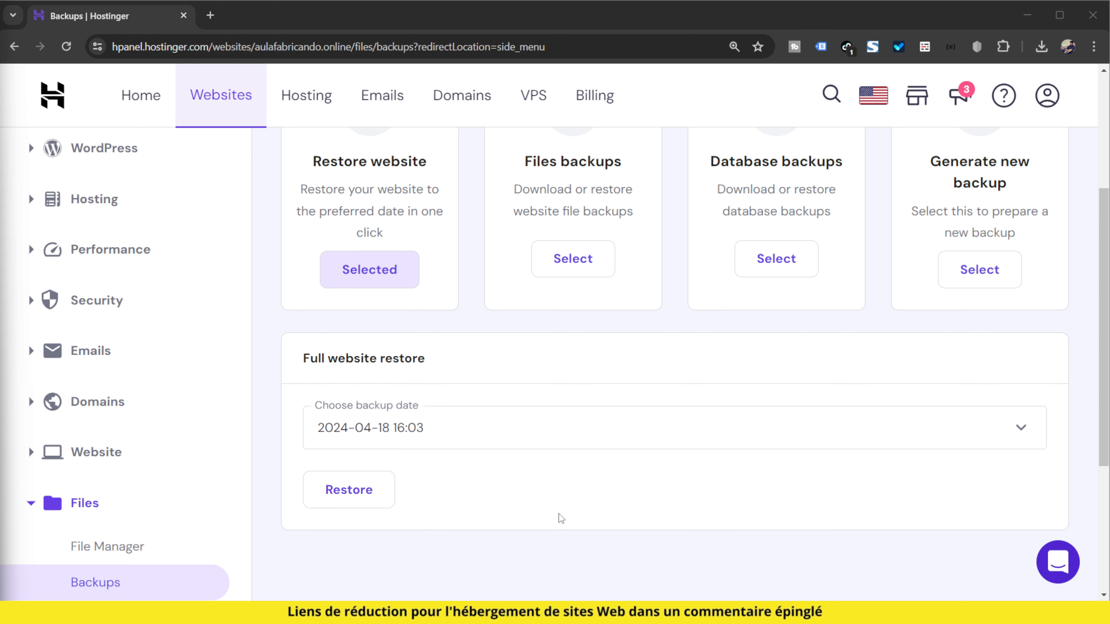
Check the available backup dates in the full website restore options.
{"action": "scroll", "coordinate": [561, 519], "scroll_direction": "up", "scroll_amount": 5}
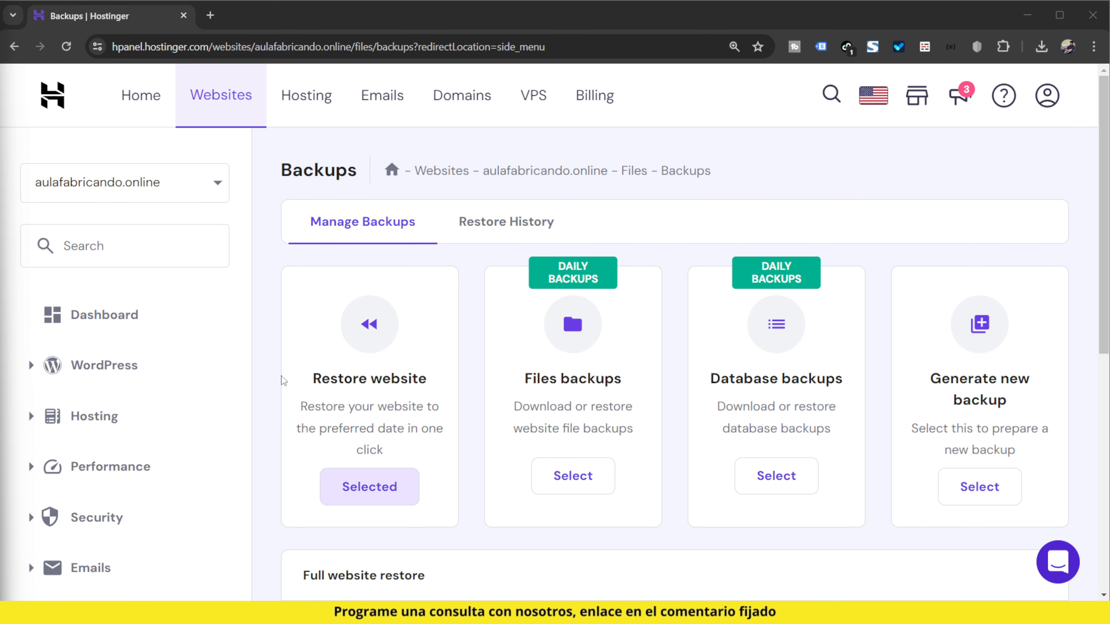
{"action": "left_click", "coordinate": [391, 494]}
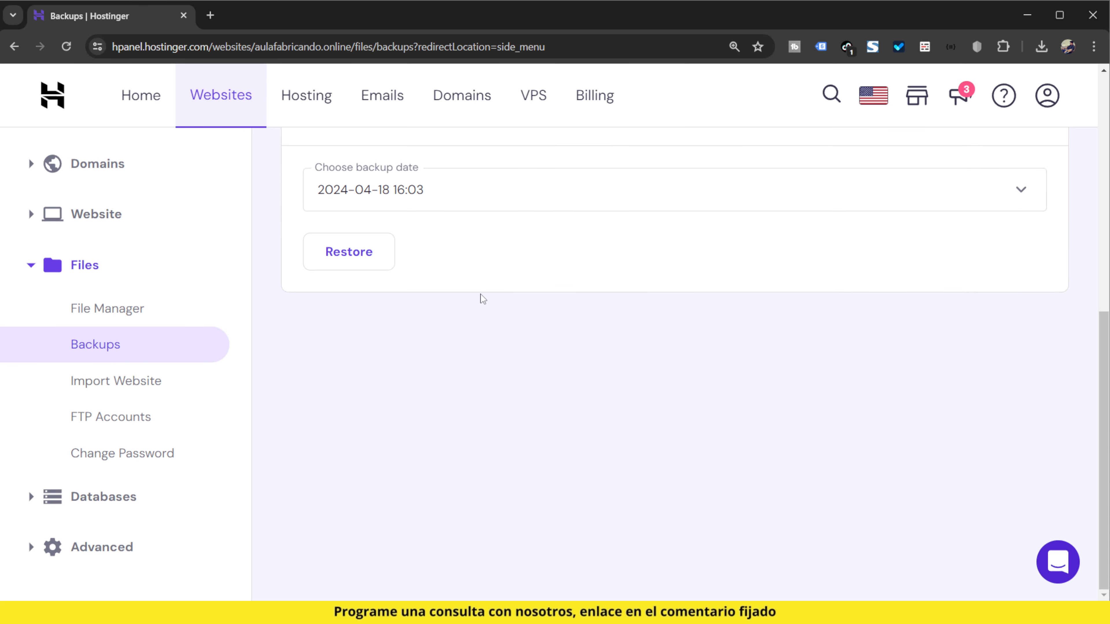
{"action": "left_click", "coordinate": [483, 197]}
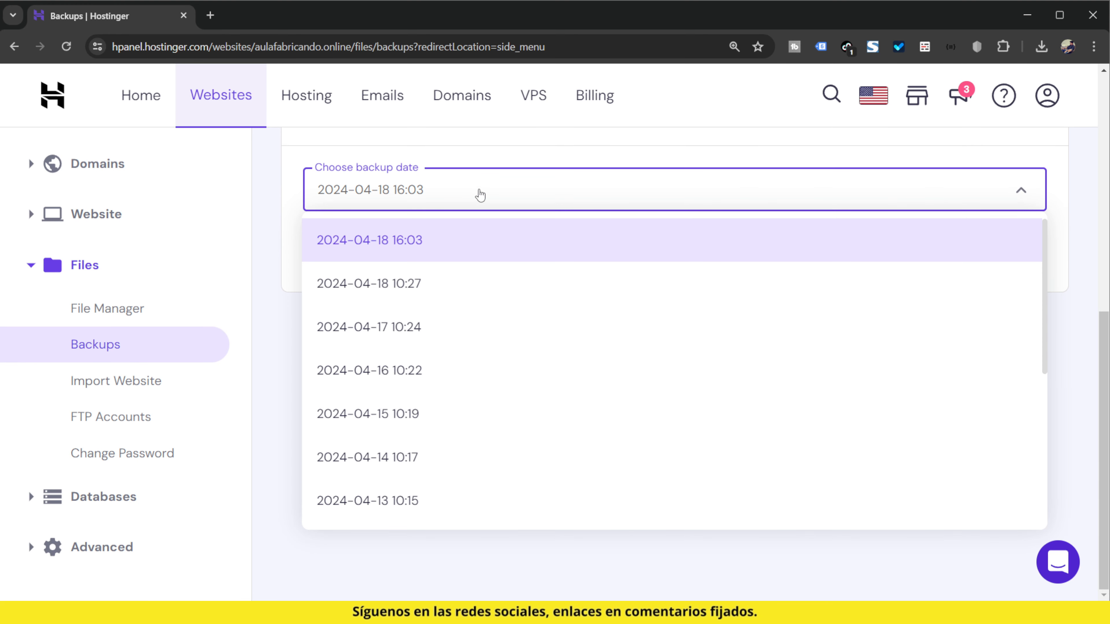
{"action": "left_click", "coordinate": [477, 192]}
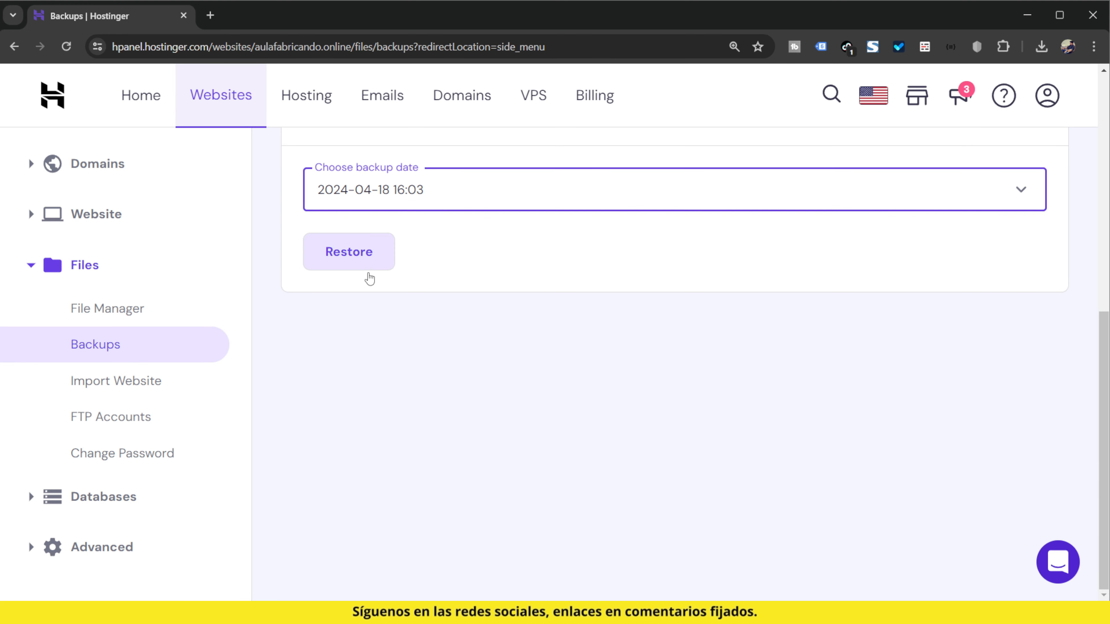
{"action": "scroll", "coordinate": [561, 501], "scroll_direction": "up", "scroll_amount": 3}
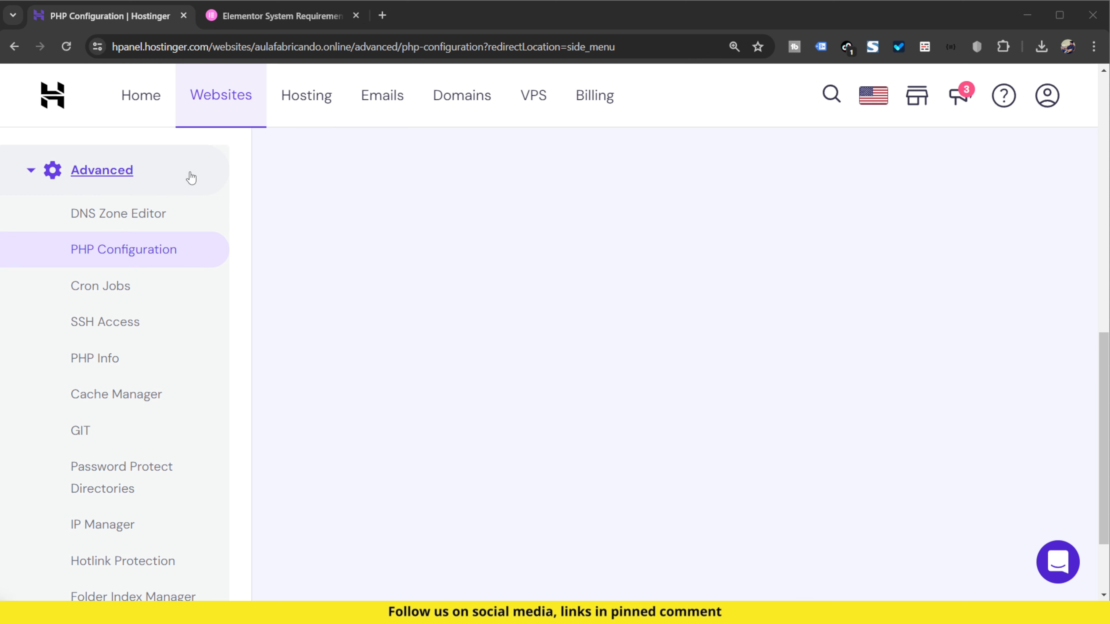
Open the website's PHP Configuration and examine its built-in and optional PHP extensions.
{"action": "left_click", "coordinate": [124, 249]}
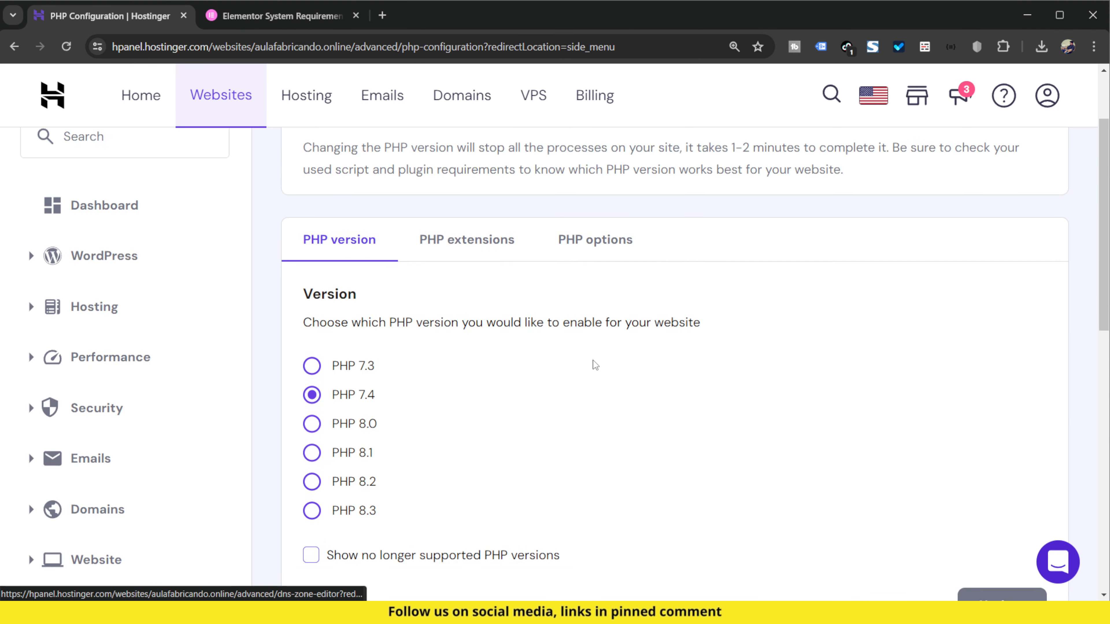
{"action": "left_click", "coordinate": [480, 347]}
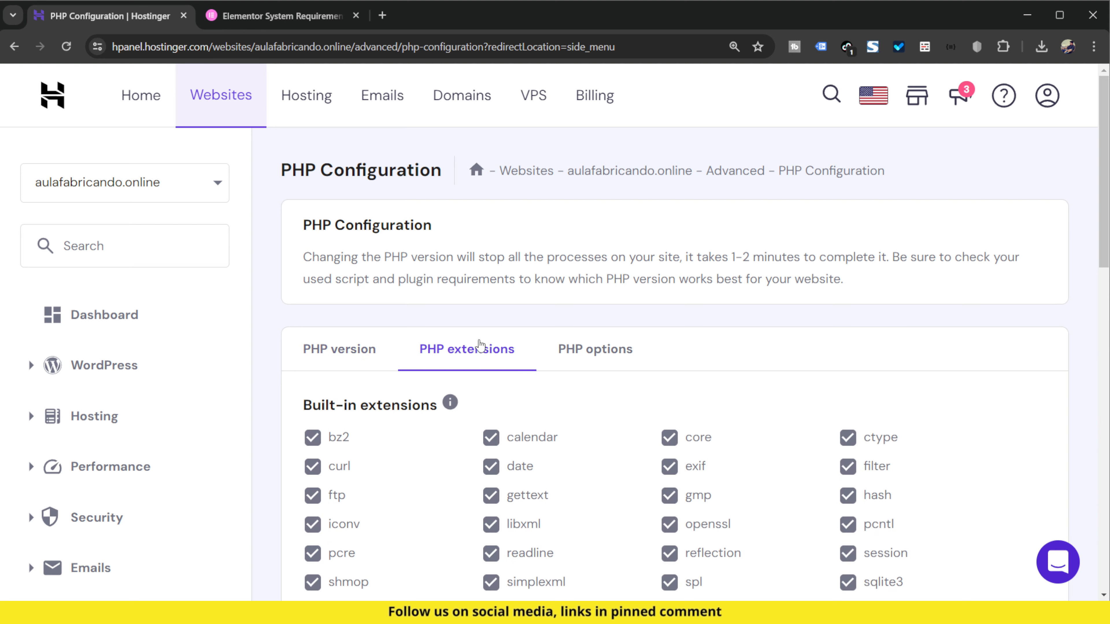
{"action": "scroll", "coordinate": [612, 352], "scroll_direction": "down", "scroll_amount": 5}
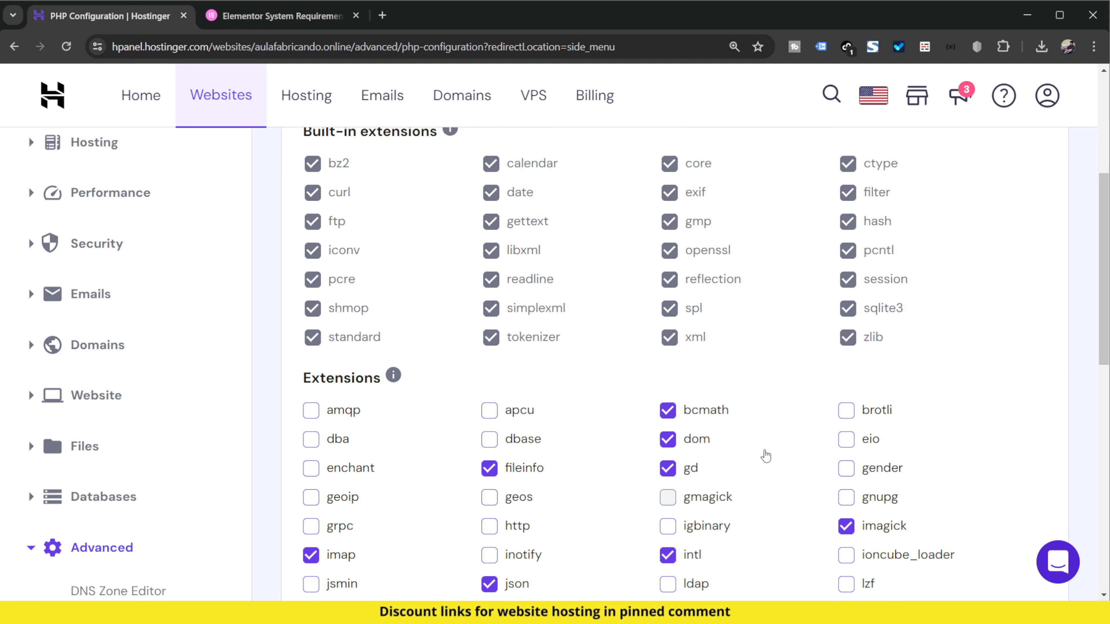
{"action": "scroll", "coordinate": [752, 394], "scroll_direction": "up", "scroll_amount": 3}
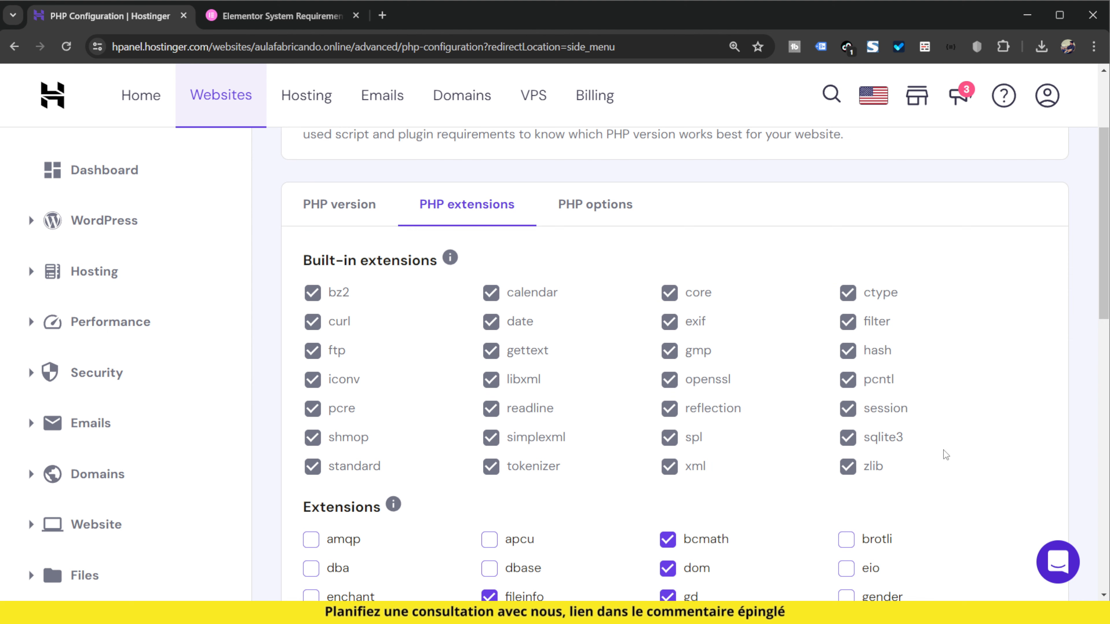
Review which optional PHP extensions are enabled for the website, through the whole Extensions list.
{"action": "scroll", "coordinate": [945, 454], "scroll_direction": "down", "scroll_amount": 4}
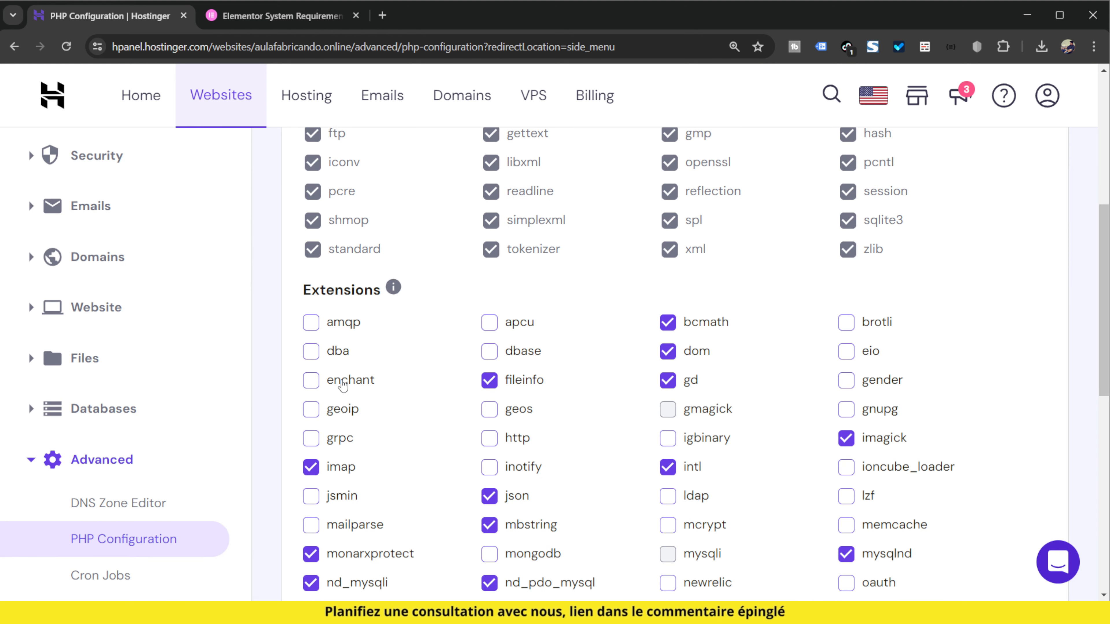
{"action": "scroll", "coordinate": [773, 402], "scroll_direction": "down", "scroll_amount": 10}
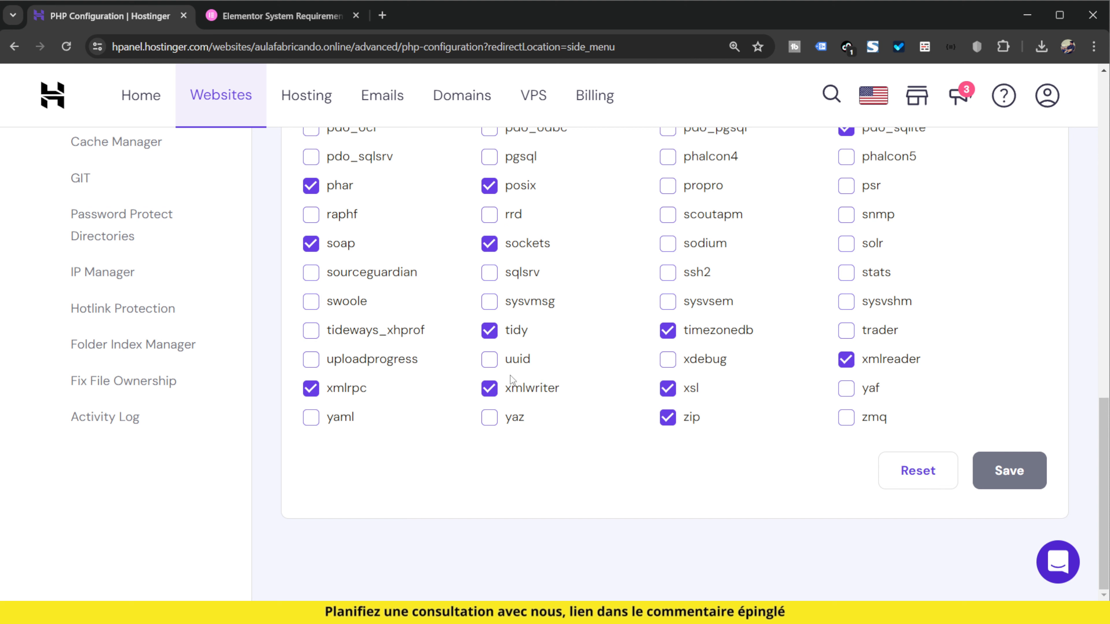
{"action": "scroll", "coordinate": [931, 421], "scroll_direction": "up", "scroll_amount": 8}
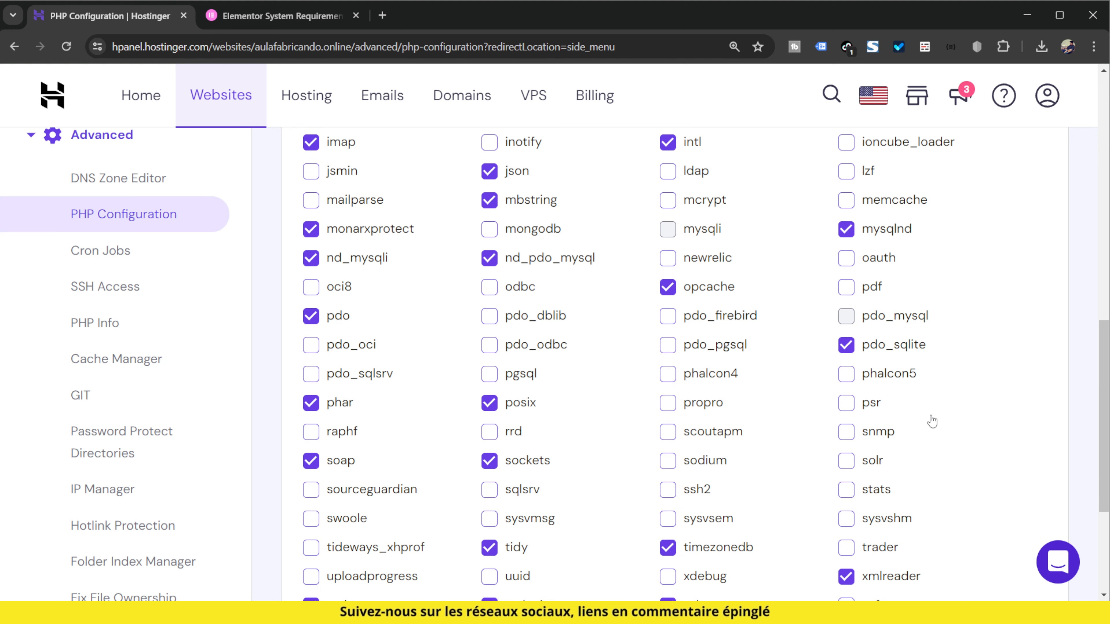
{"action": "scroll", "coordinate": [933, 420], "scroll_direction": "up", "scroll_amount": 4}
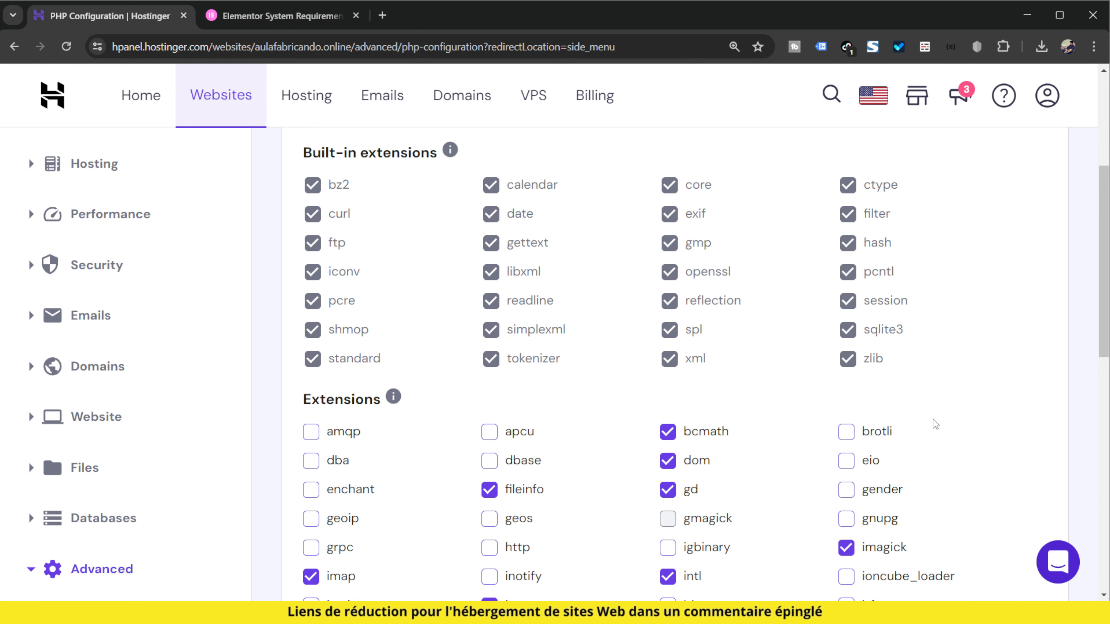
{"action": "scroll", "coordinate": [688, 275], "scroll_direction": "down", "scroll_amount": 4}
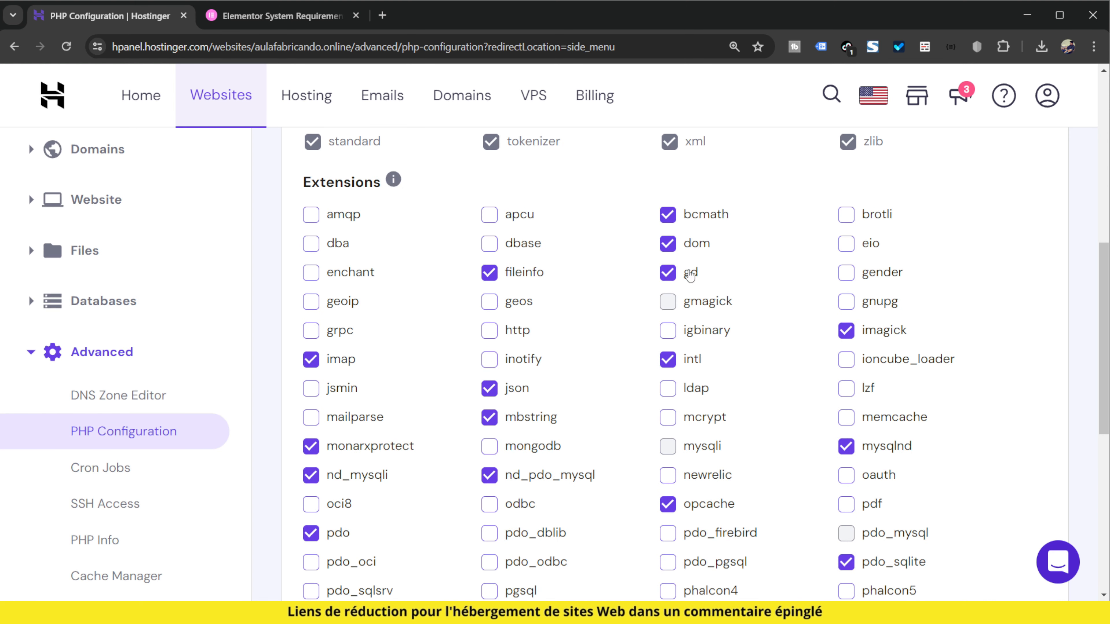
{"action": "scroll", "coordinate": [793, 372], "scroll_direction": "down", "scroll_amount": 4}
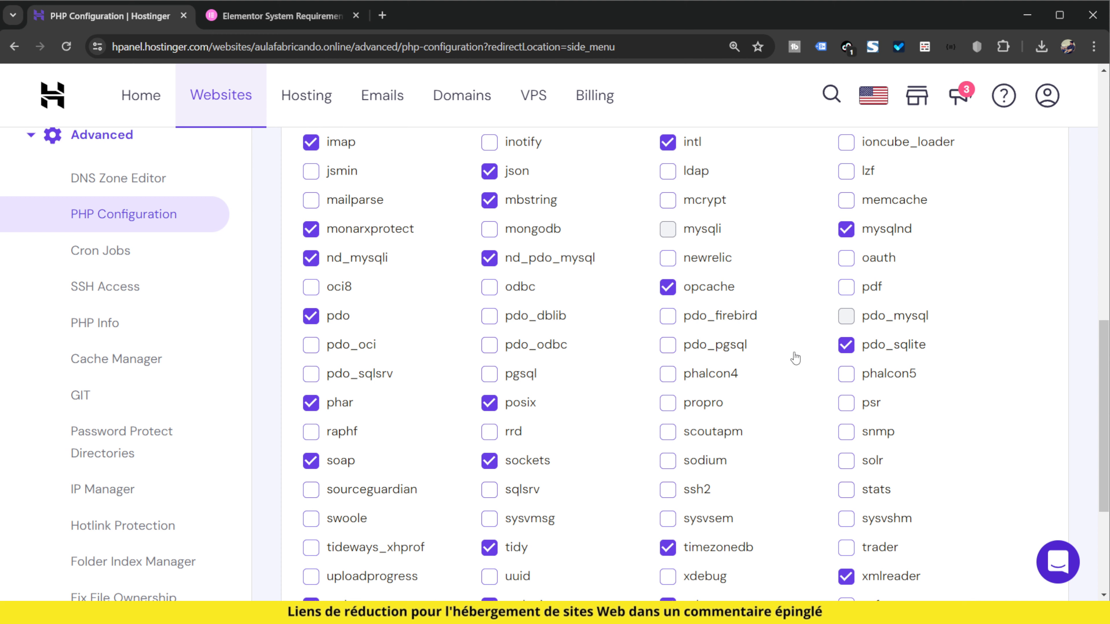
{"action": "scroll", "coordinate": [670, 404], "scroll_direction": "down", "scroll_amount": 4}
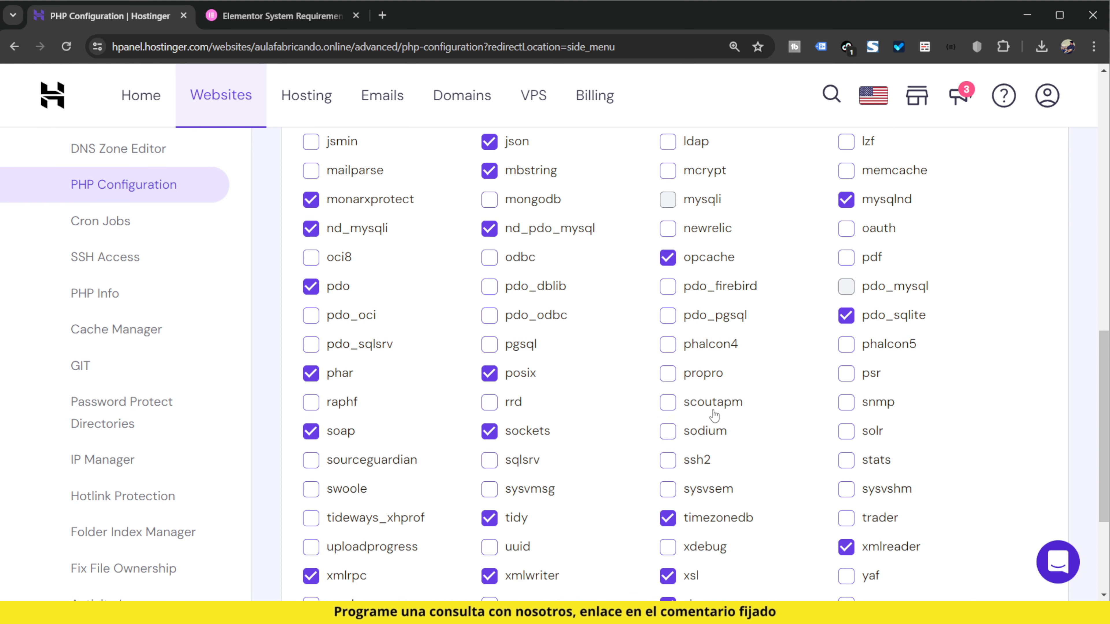
{"action": "scroll", "coordinate": [768, 438], "scroll_direction": "up", "scroll_amount": 10}
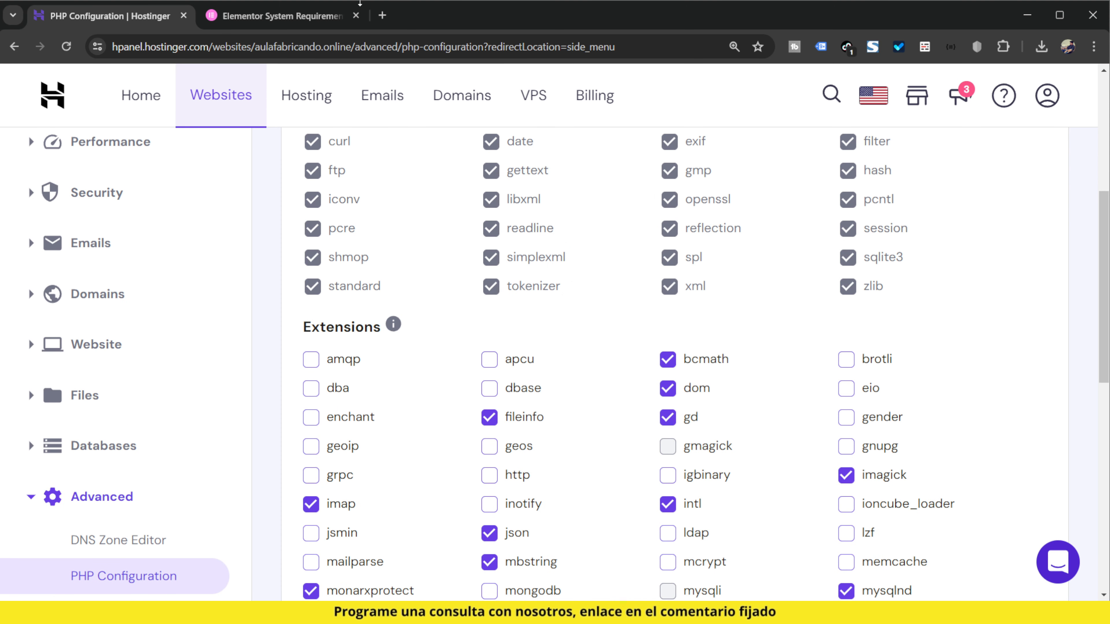
Check the PHP Z-Lib Extension requirement on the Elementor System Requirements page, and return to the PHP Configuration.
{"action": "mouse_move", "coordinate": [276, 24]}
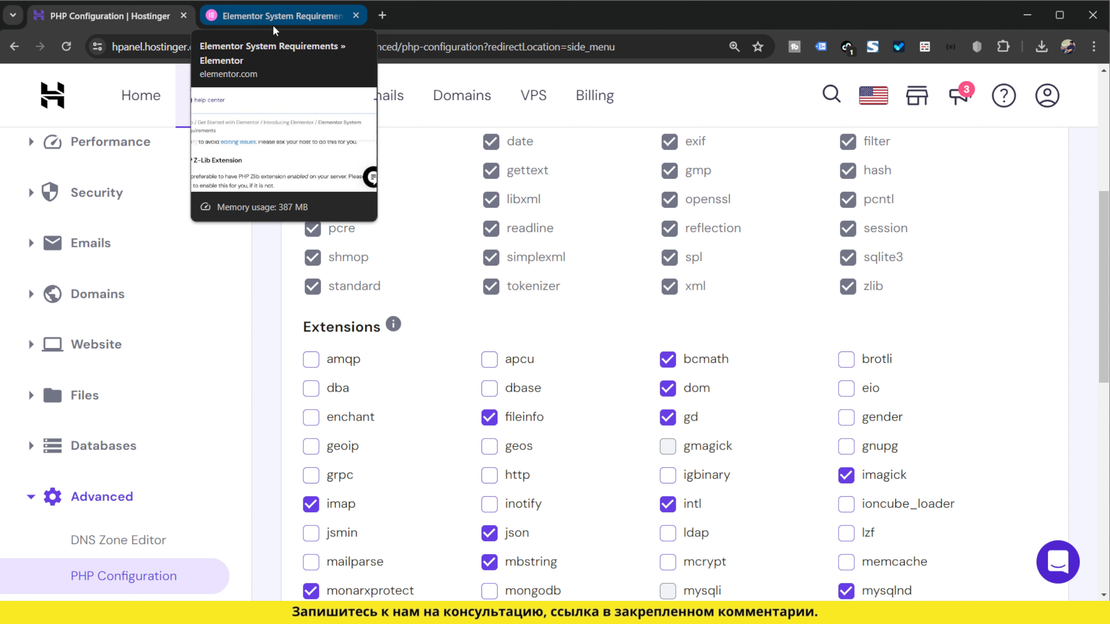
{"action": "left_click", "coordinate": [275, 18]}
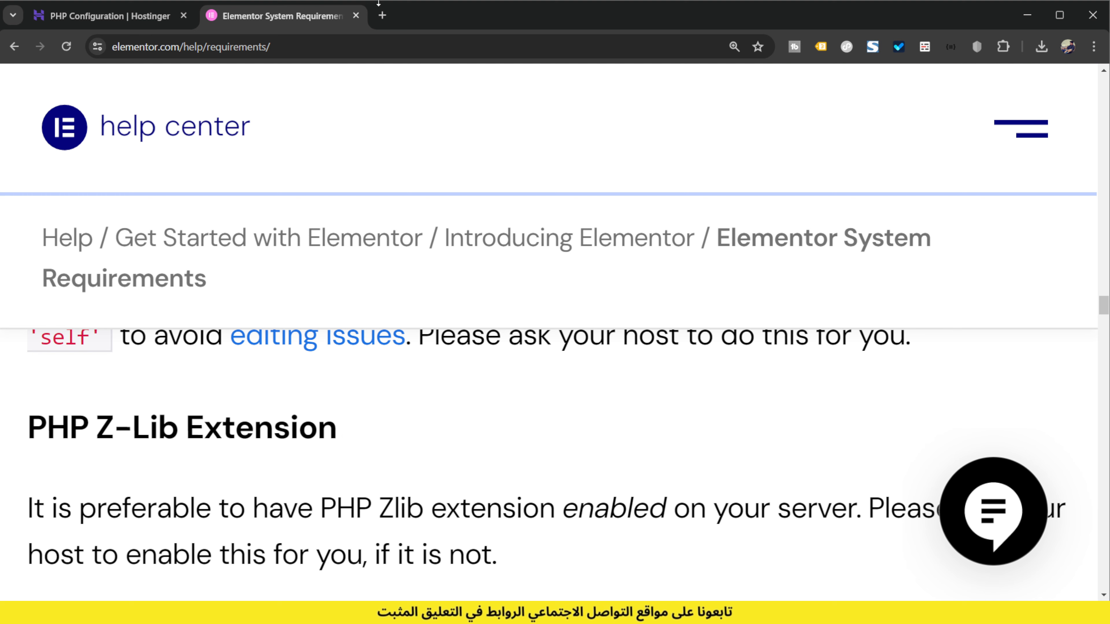
{"action": "left_click", "coordinate": [109, 15]}
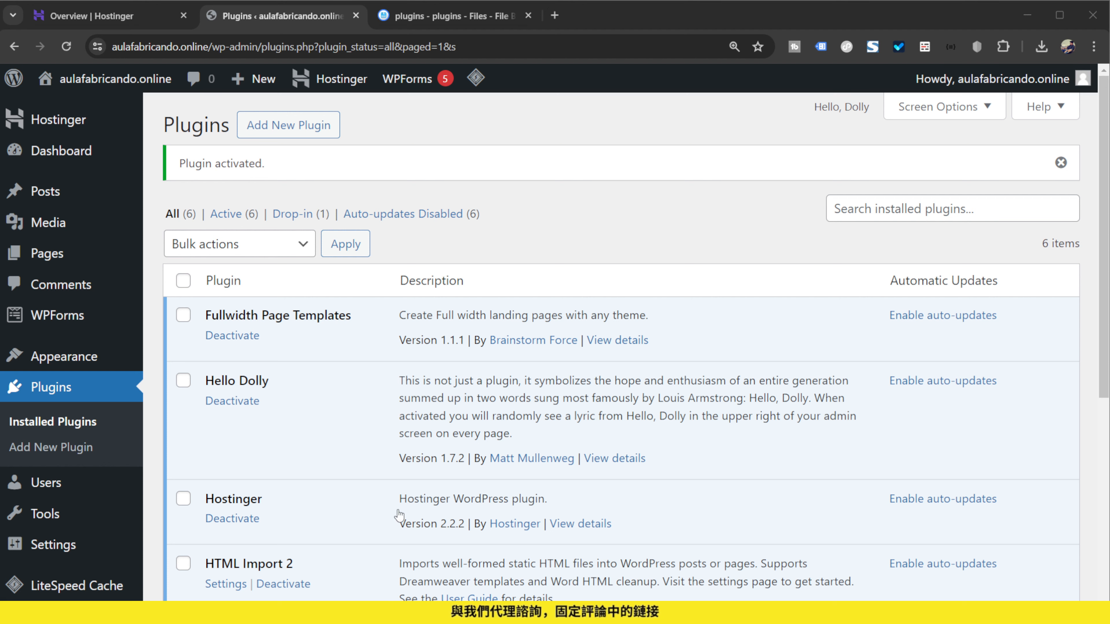
Look through the installed WordPress plugins and deactivate the Hello Dolly plugin.
{"action": "scroll", "coordinate": [381, 291], "scroll_direction": "down", "scroll_amount": 3}
{"action": "scroll", "coordinate": [265, 288], "scroll_direction": "down", "scroll_amount": 5}
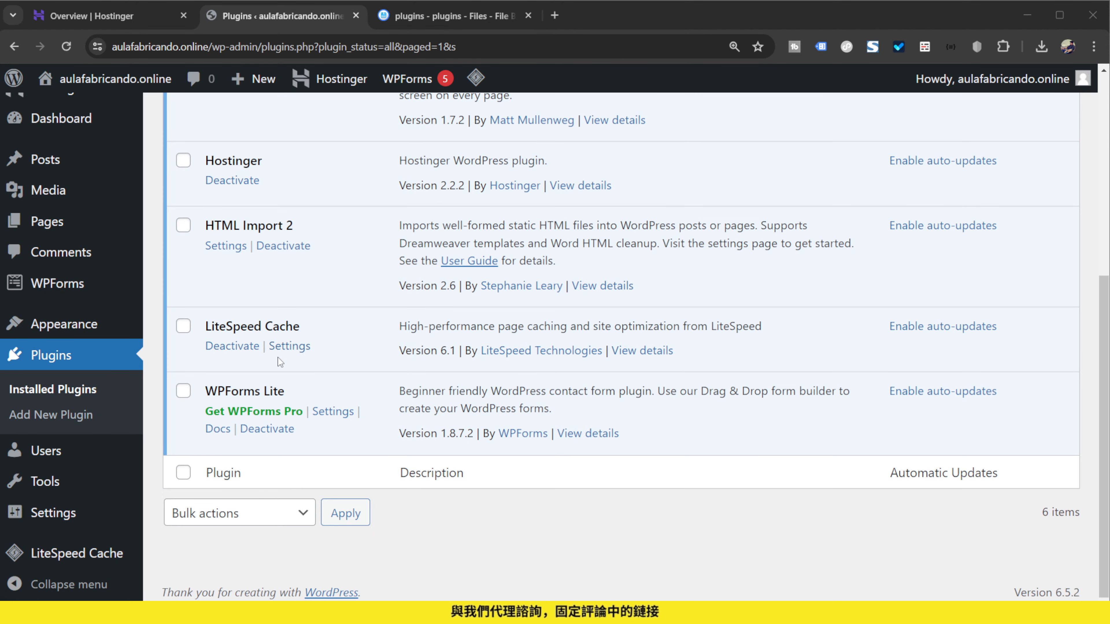
{"action": "scroll", "coordinate": [277, 357], "scroll_direction": "up", "scroll_amount": 5}
{"action": "left_click", "coordinate": [239, 281]}
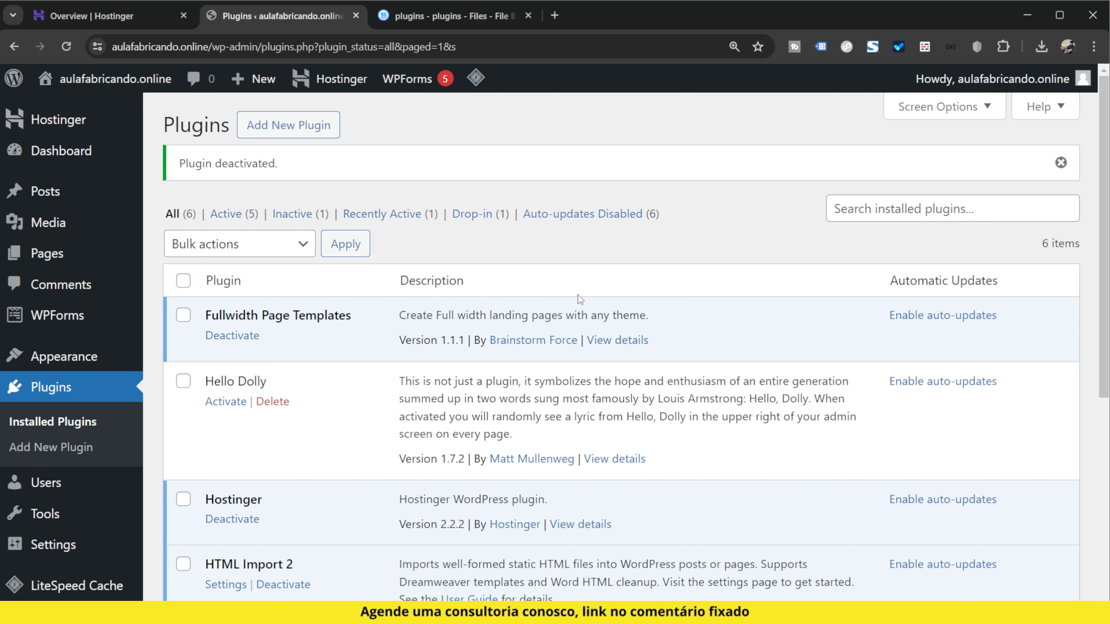
Switch to the Hostinger panel and open the File Manager with only the files of aulafabricando.online.
{"action": "left_click", "coordinate": [167, 17]}
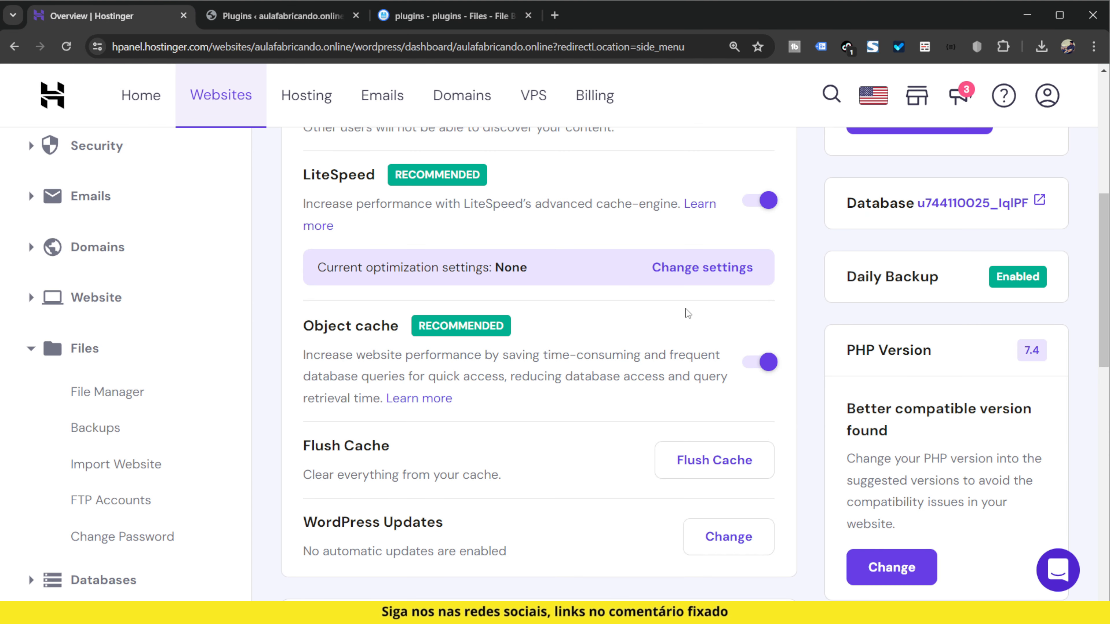
{"action": "scroll", "coordinate": [302, 319], "scroll_direction": "up", "scroll_amount": 7}
{"action": "scroll", "coordinate": [289, 317], "scroll_direction": "down", "scroll_amount": 5}
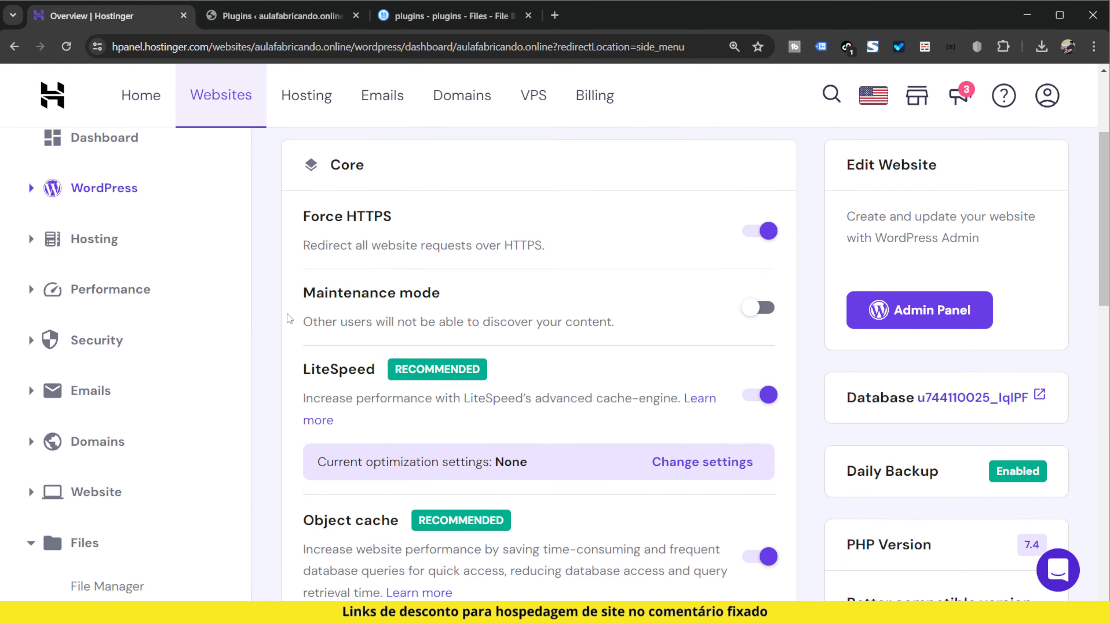
{"action": "scroll", "coordinate": [115, 432], "scroll_direction": "down", "scroll_amount": 3}
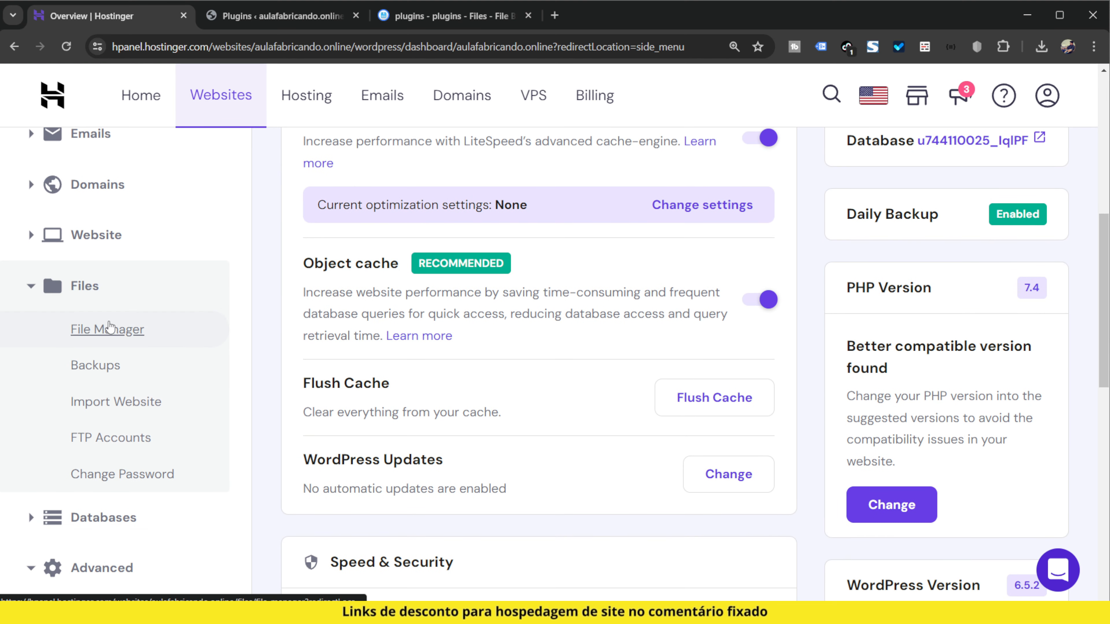
{"action": "left_click", "coordinate": [112, 326]}
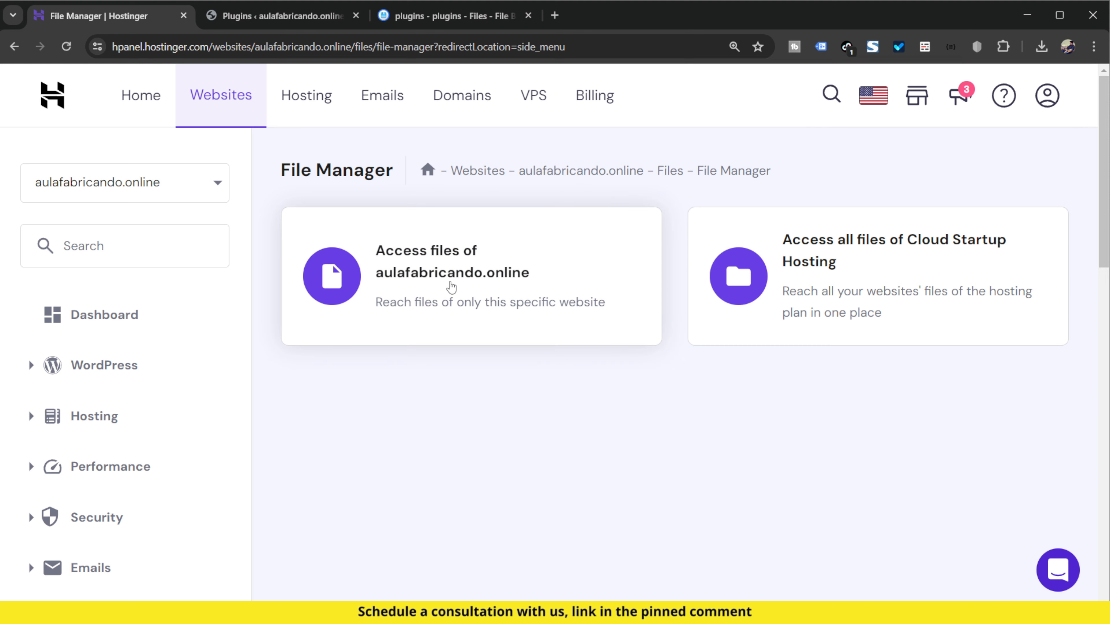
{"action": "left_click", "coordinate": [452, 285]}
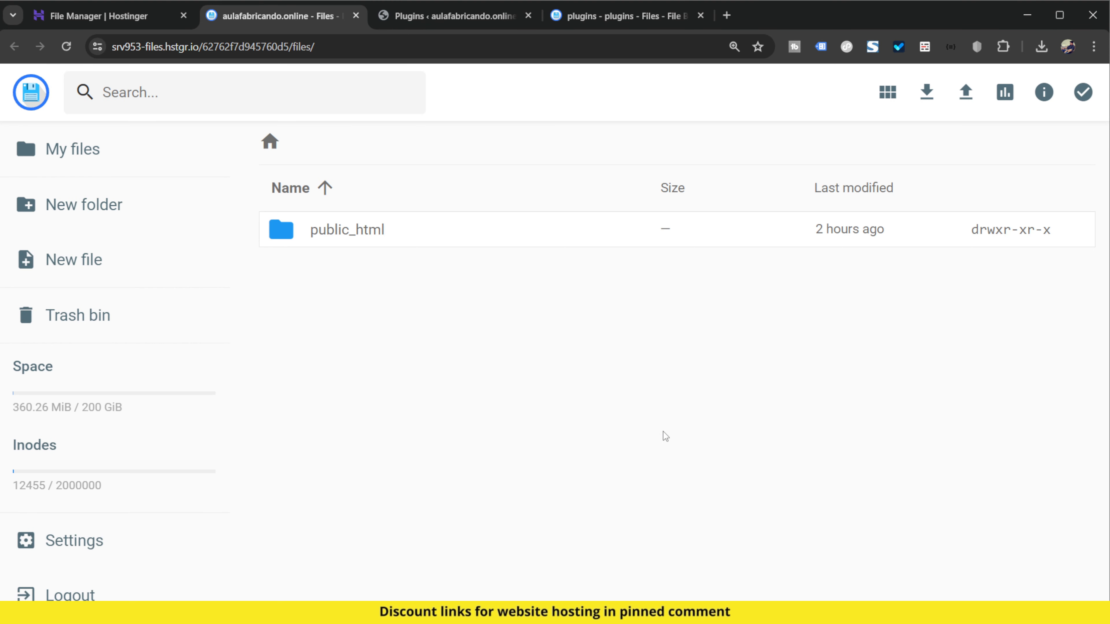
Open the plugins folder inside public_html/wp-content.
{"action": "double_click", "coordinate": [461, 240]}
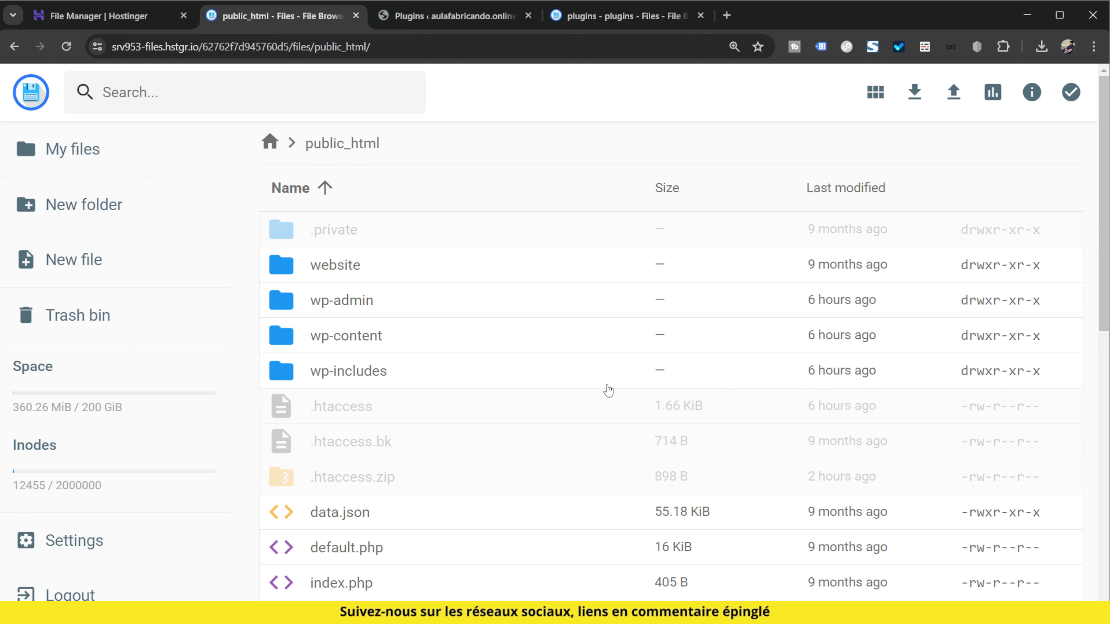
{"action": "double_click", "coordinate": [445, 339]}
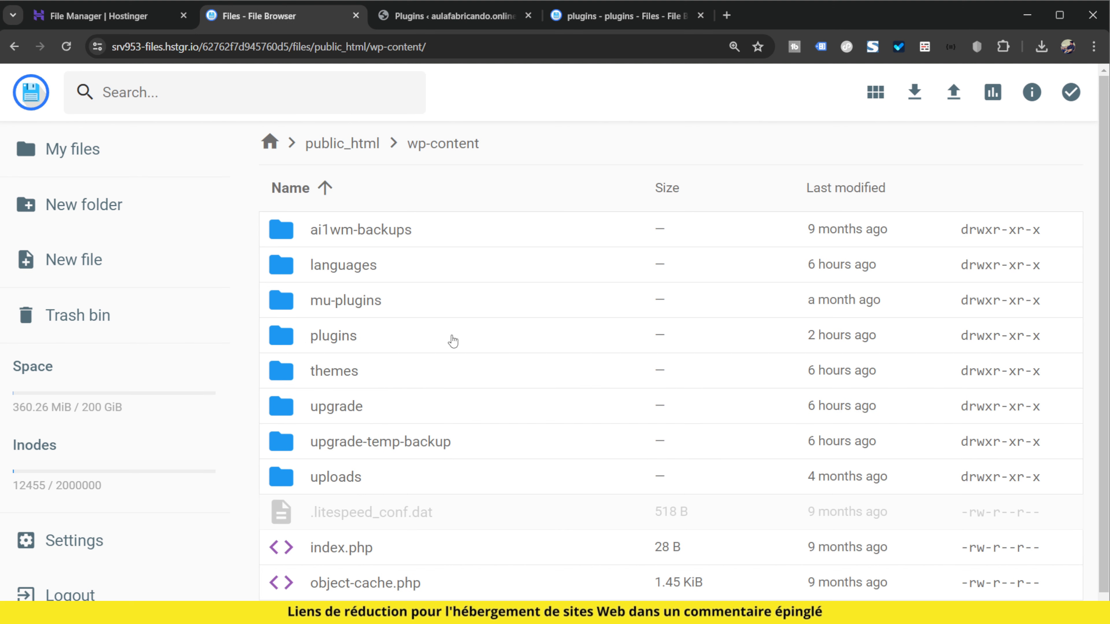
{"action": "double_click", "coordinate": [375, 336]}
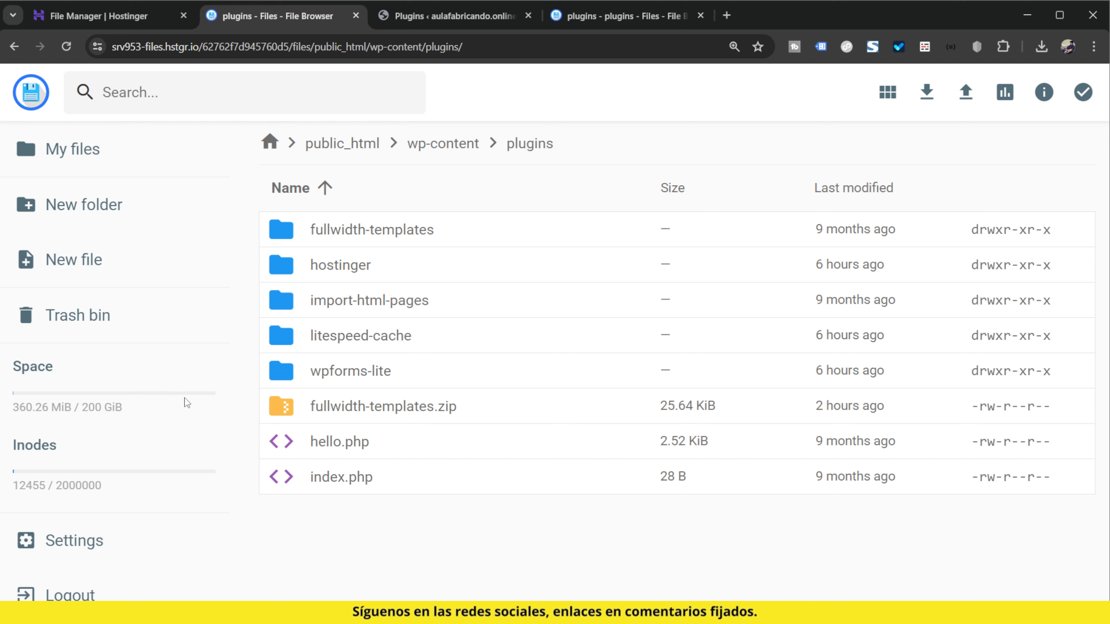
Switch to the WordPress Plugins page and look up the name of the Fullwidth Page Templates plugin.
{"action": "key", "text": "ctrl+Tab"}
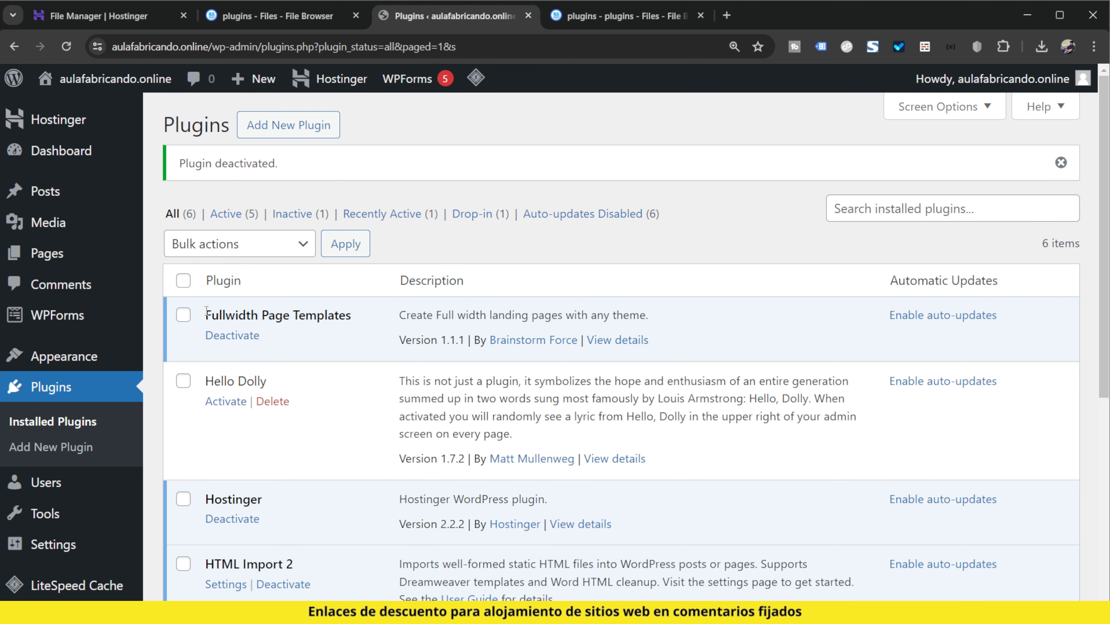
{"action": "left_click_drag", "start_coordinate": [207, 309], "coordinate": [286, 320]}
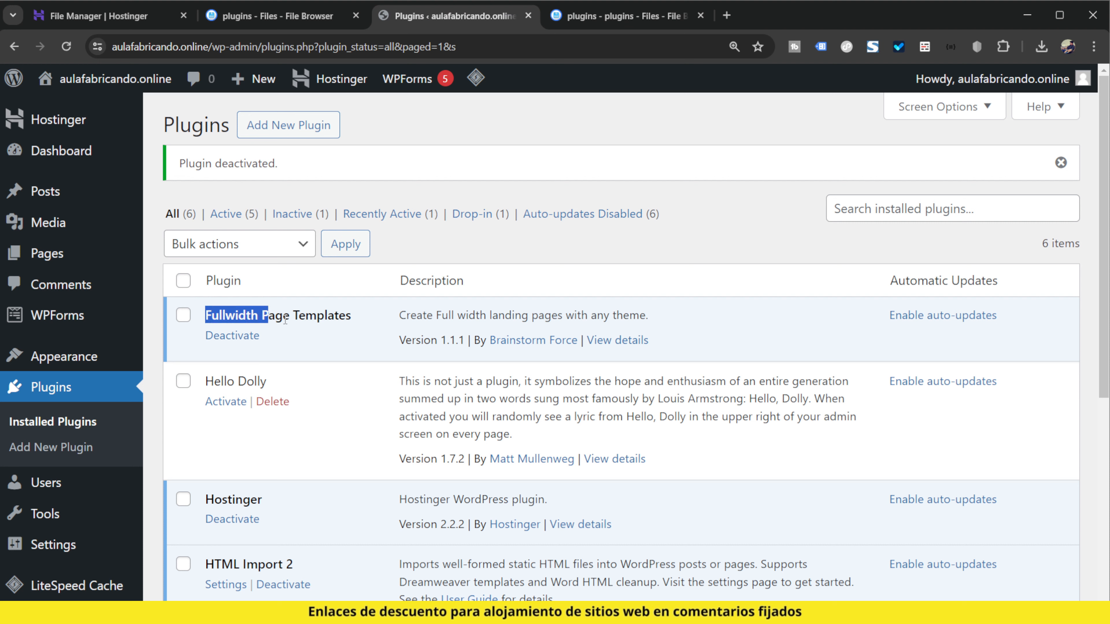
{"action": "left_click", "coordinate": [341, 335]}
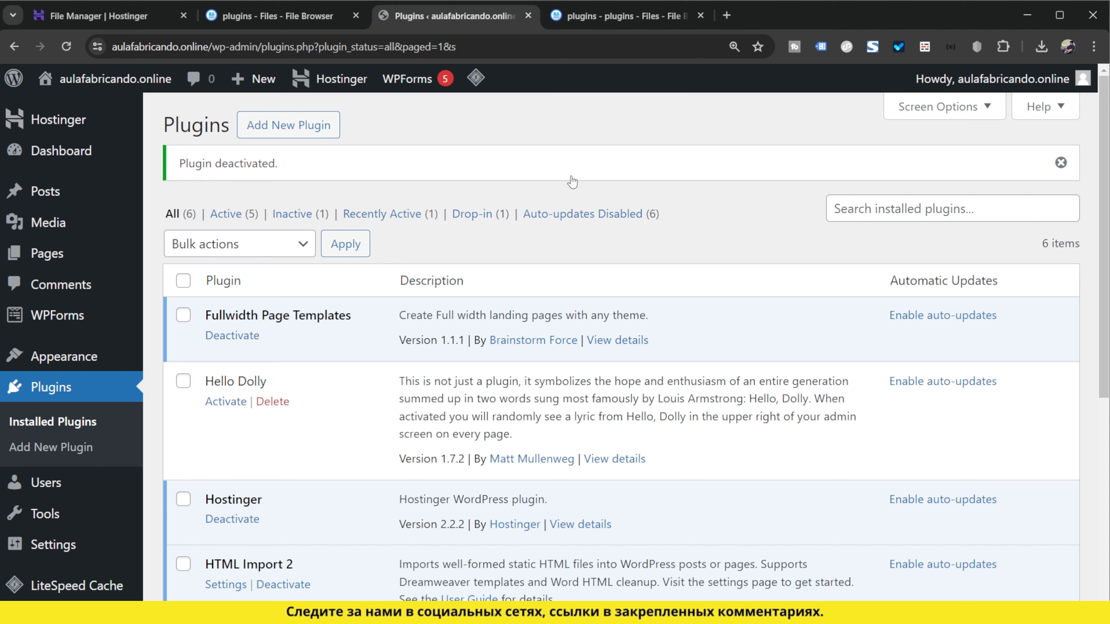
Return to the file manager and rename the fullwidth-templates plugin folder to fullwidth-templates_.
{"action": "left_click", "coordinate": [284, 16]}
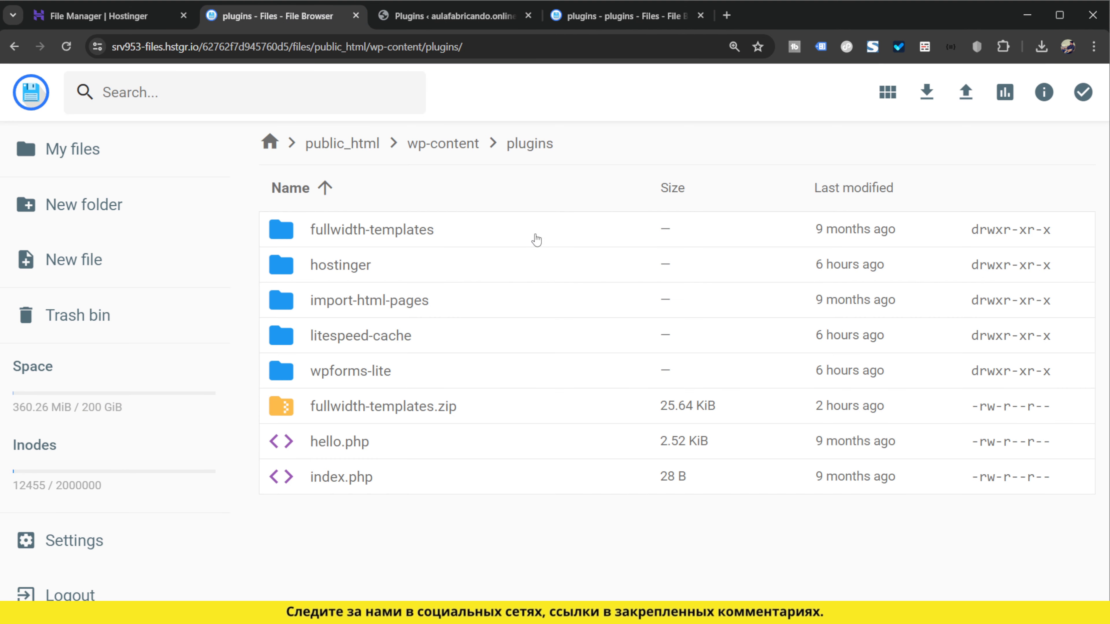
{"action": "left_click", "coordinate": [454, 241]}
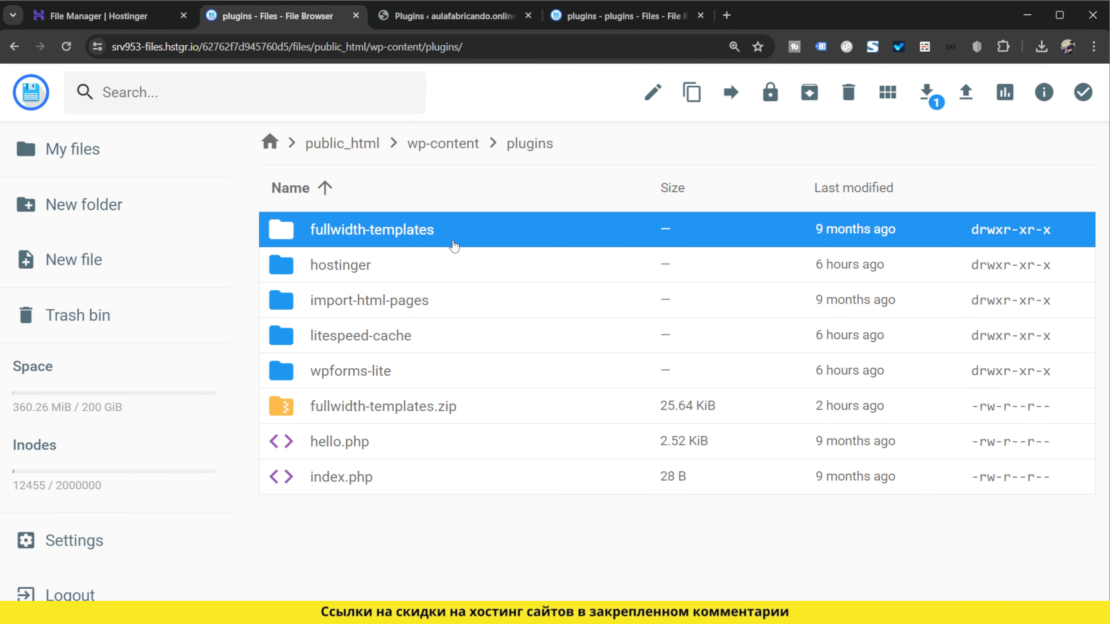
{"action": "right_click", "coordinate": [453, 231]}
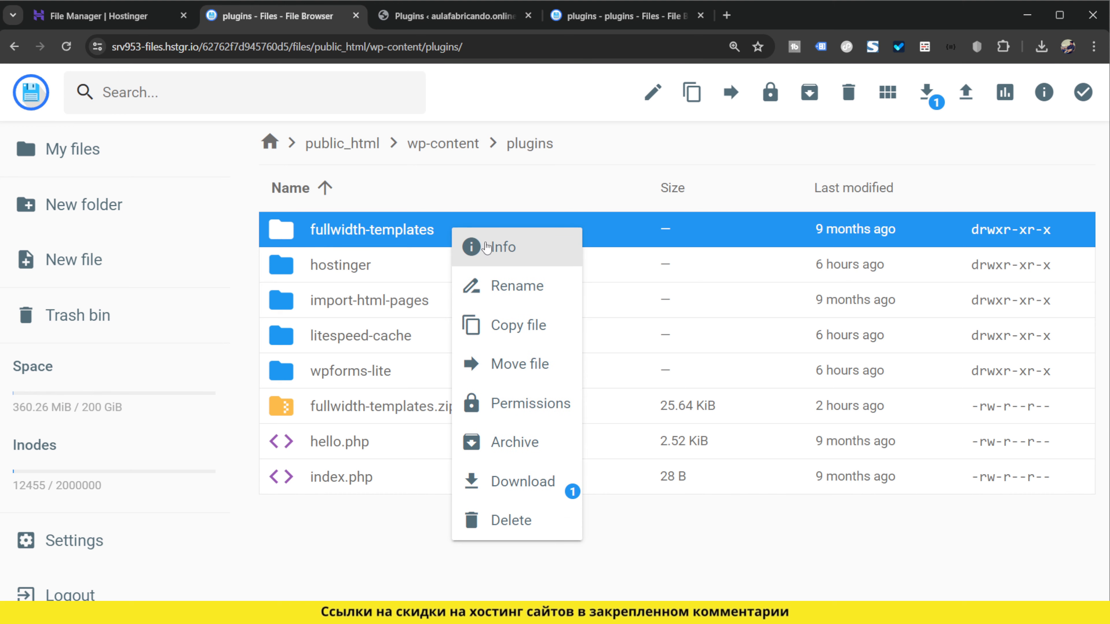
{"action": "left_click", "coordinate": [538, 289]}
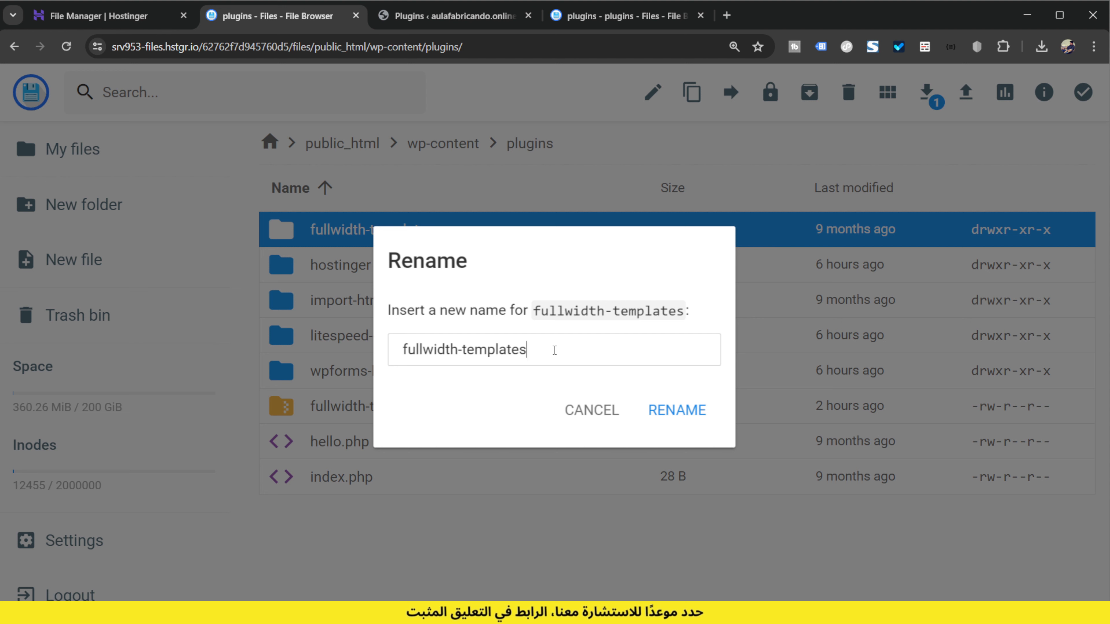
{"action": "type", "text": "_"}
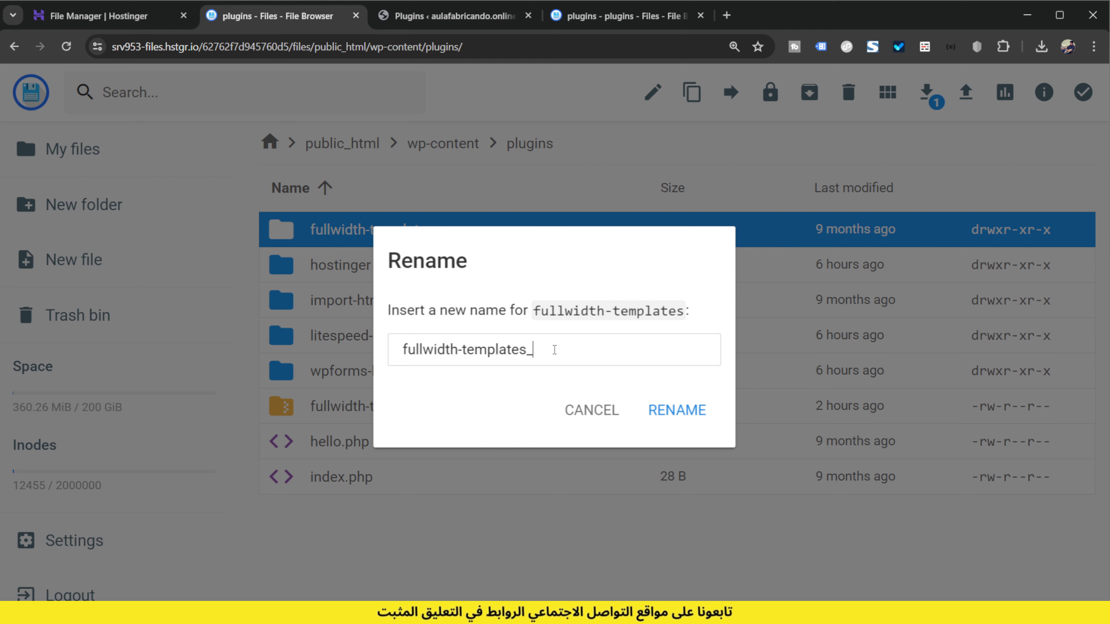
{"action": "left_click", "coordinate": [682, 416]}
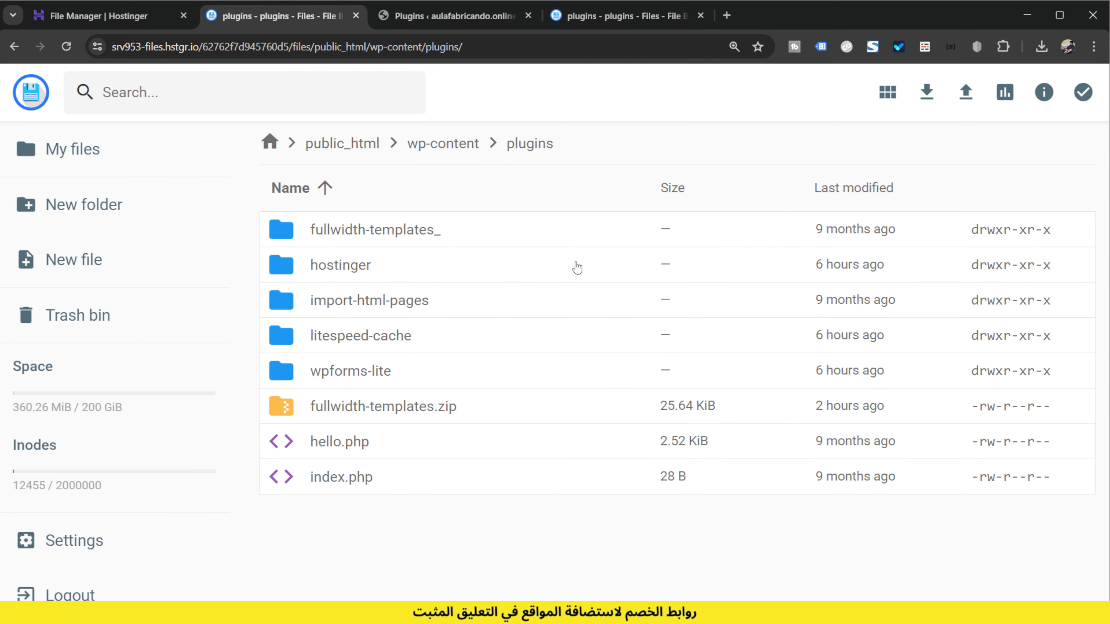
Reload the WordPress Plugins page and compare the Fullwidth Page Templates plugin's status with the folders in the file manager.
{"action": "left_click", "coordinate": [432, 17]}
{"action": "key", "text": "F5"}
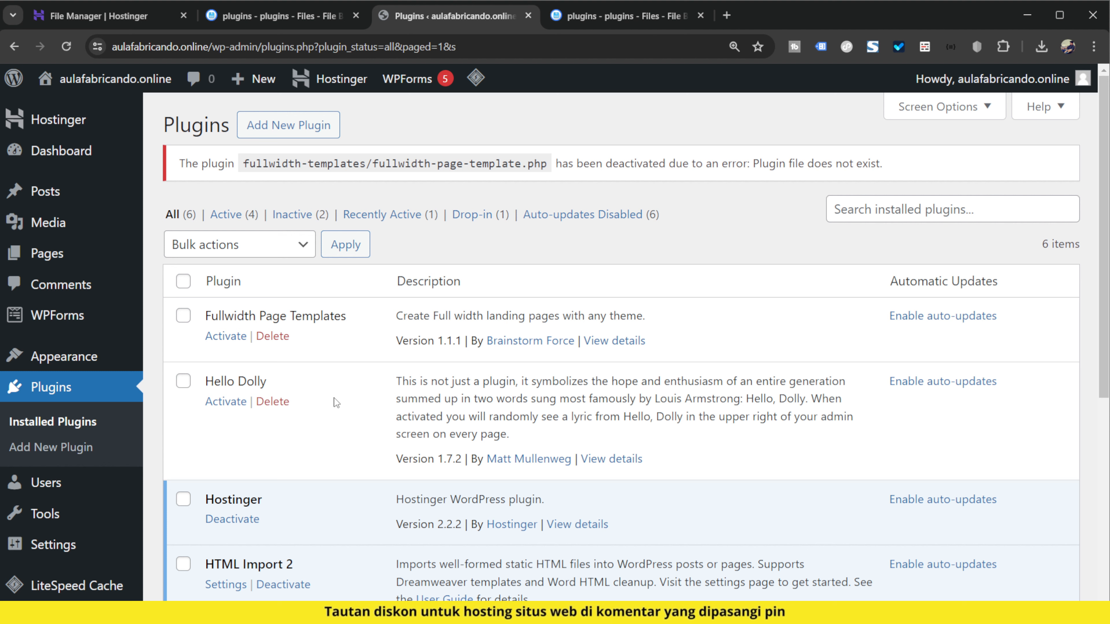
{"action": "left_click", "coordinate": [270, 15]}
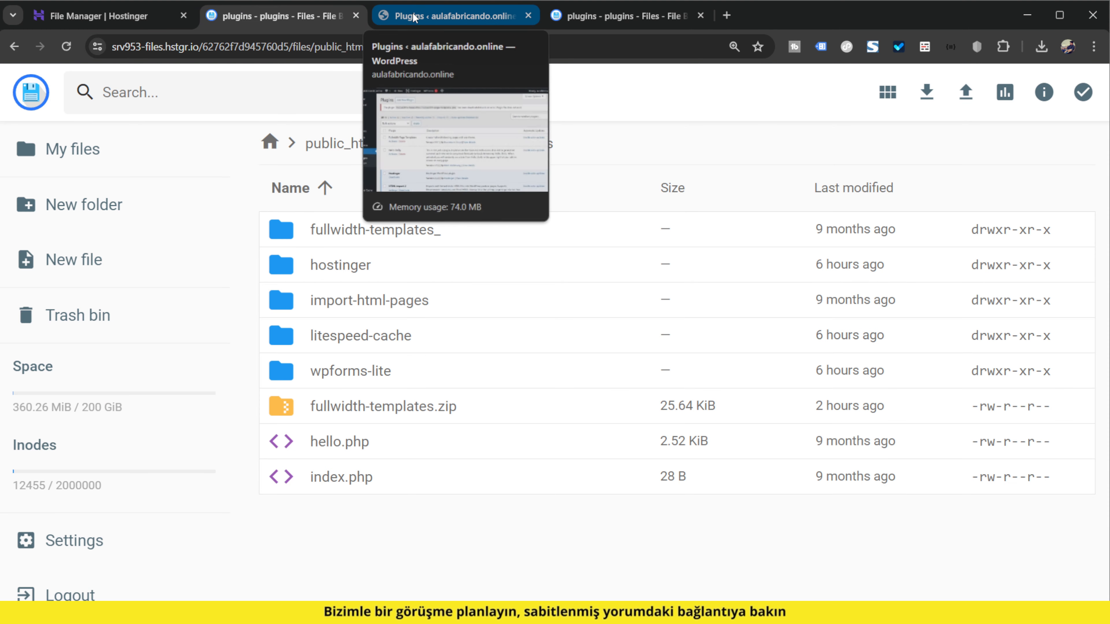
{"action": "left_click", "coordinate": [432, 265]}
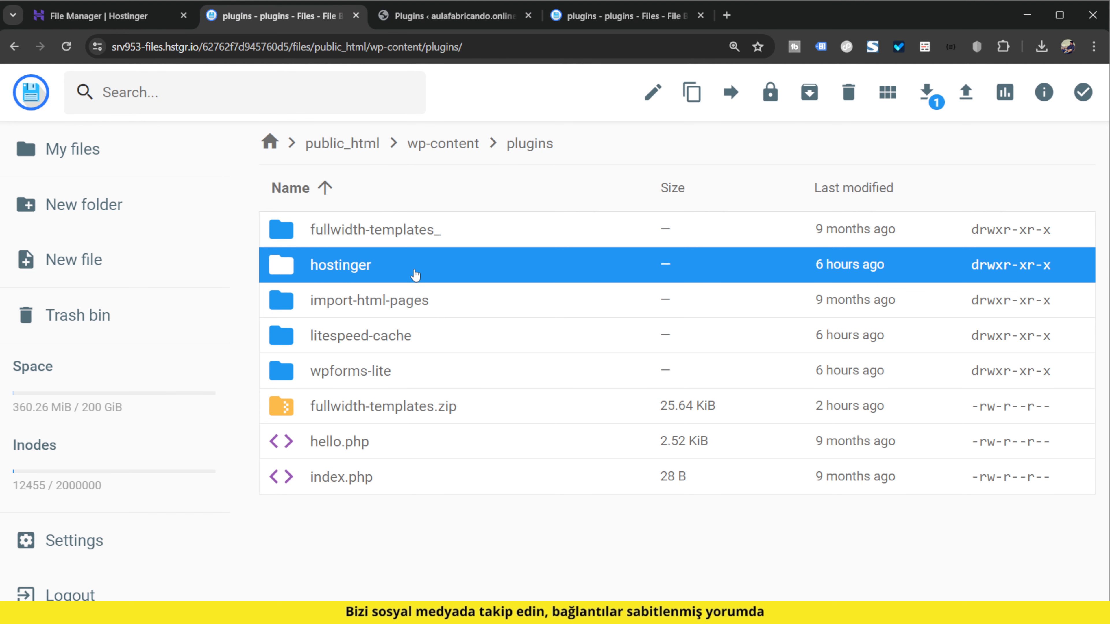
{"action": "left_click", "coordinate": [455, 16]}
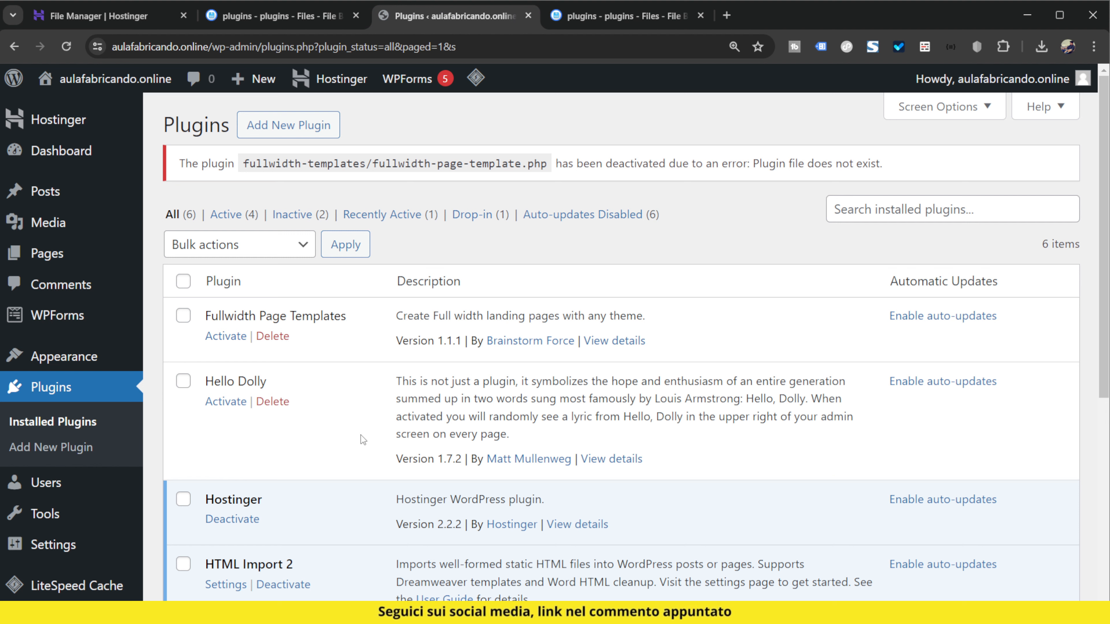
Rename the fullwidth-templates_ folder back to fullwidth-templates in the file manager.
{"action": "left_click", "coordinate": [282, 16]}
{"action": "left_click", "coordinate": [367, 230]}
{"action": "left_click", "coordinate": [653, 92]}
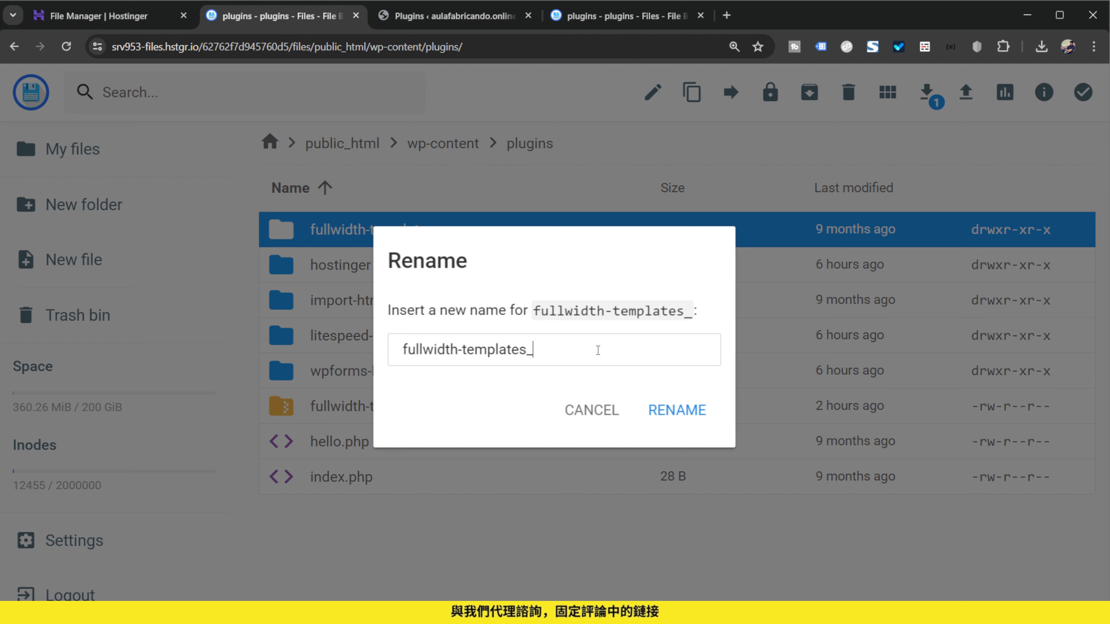
{"action": "key", "text": "BackSpace"}
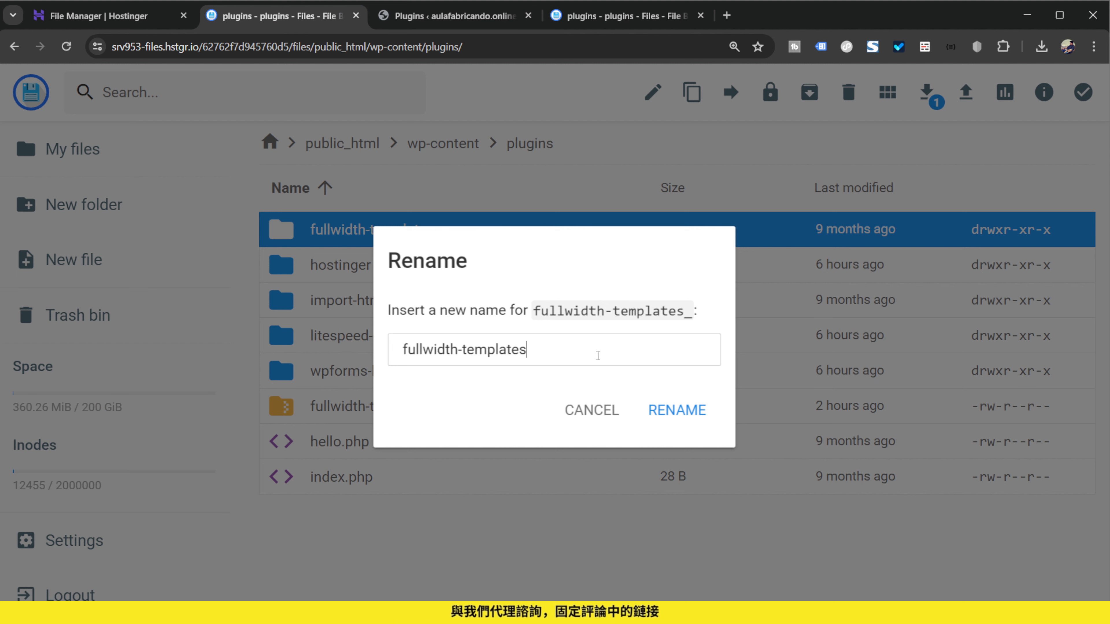